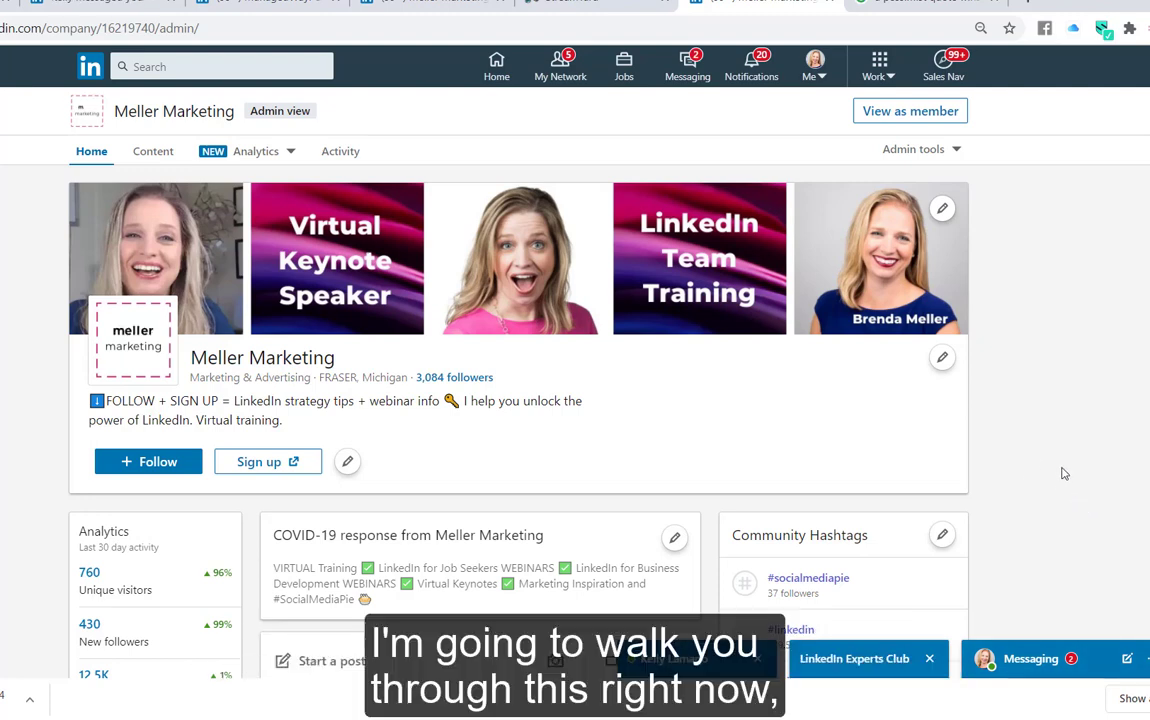
Switch Meller Marketing's Analytics view to Followers, showing 3,084 total and 430 new followers.
{"action": "triple_click", "coordinate": [314, 116]}
{"action": "left_click", "coordinate": [252, 113]}
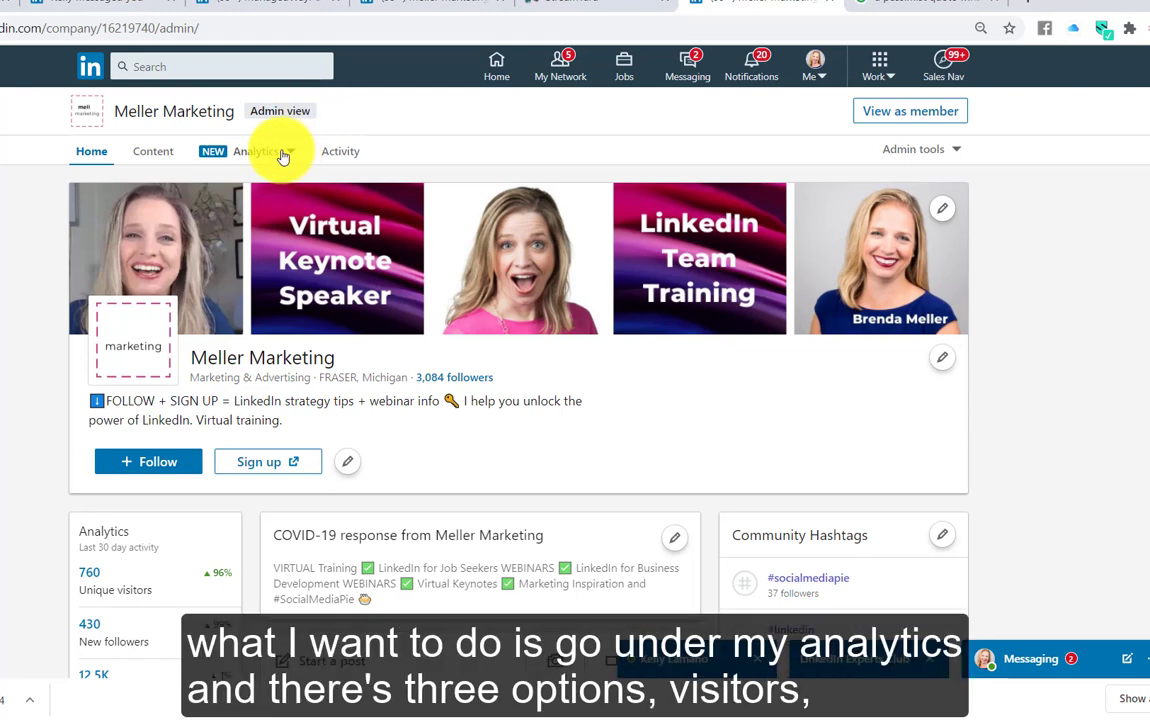
{"action": "left_click", "coordinate": [283, 155]}
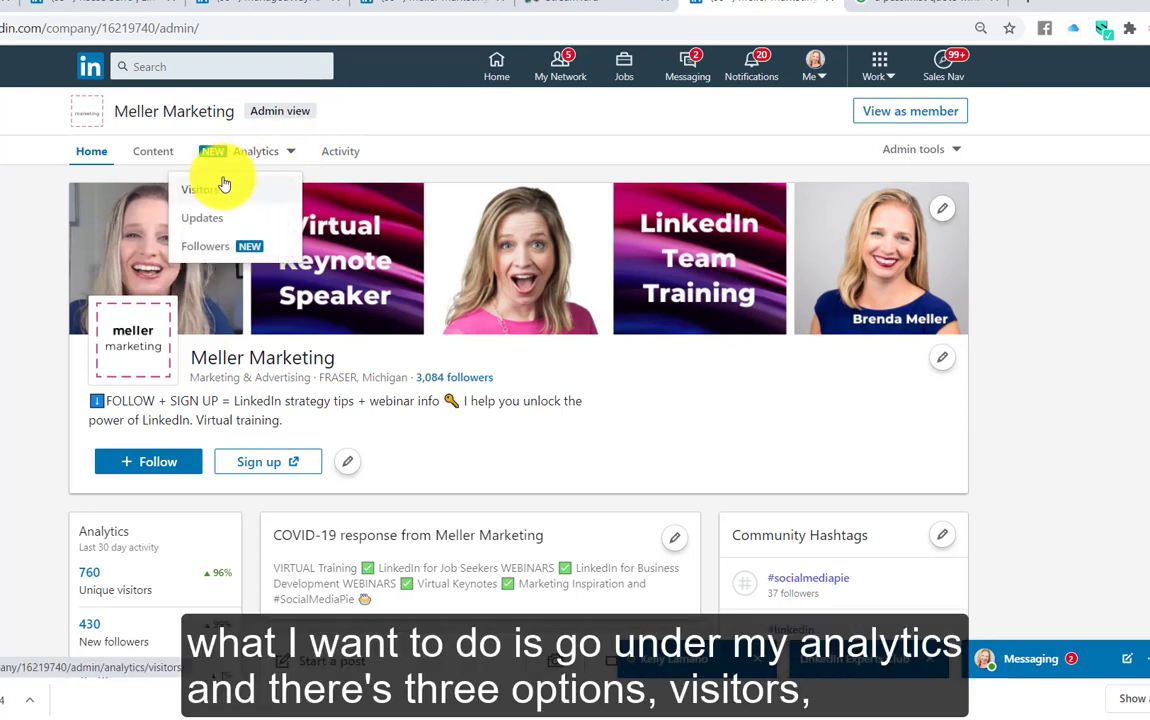
{"action": "left_click", "coordinate": [222, 257]}
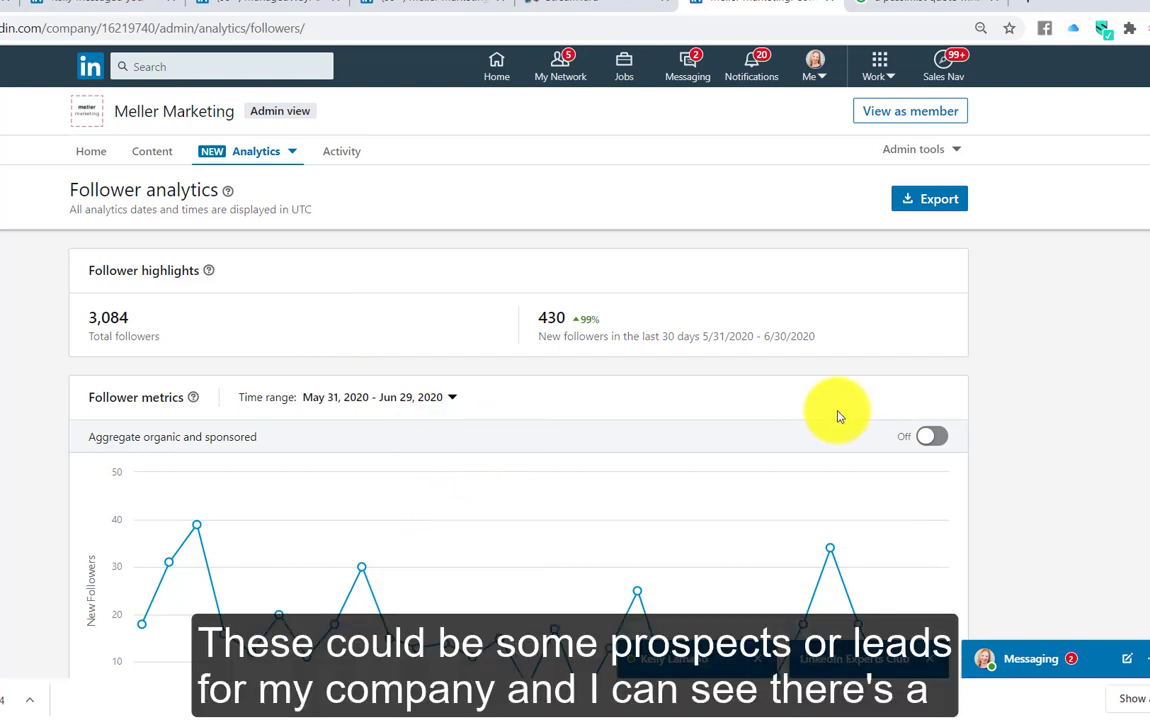
Scroll below the Follower metrics chart to the All followers section and its info icon.
{"action": "scroll", "coordinate": [1034, 465], "scroll_direction": "down", "scroll_amount": 4}
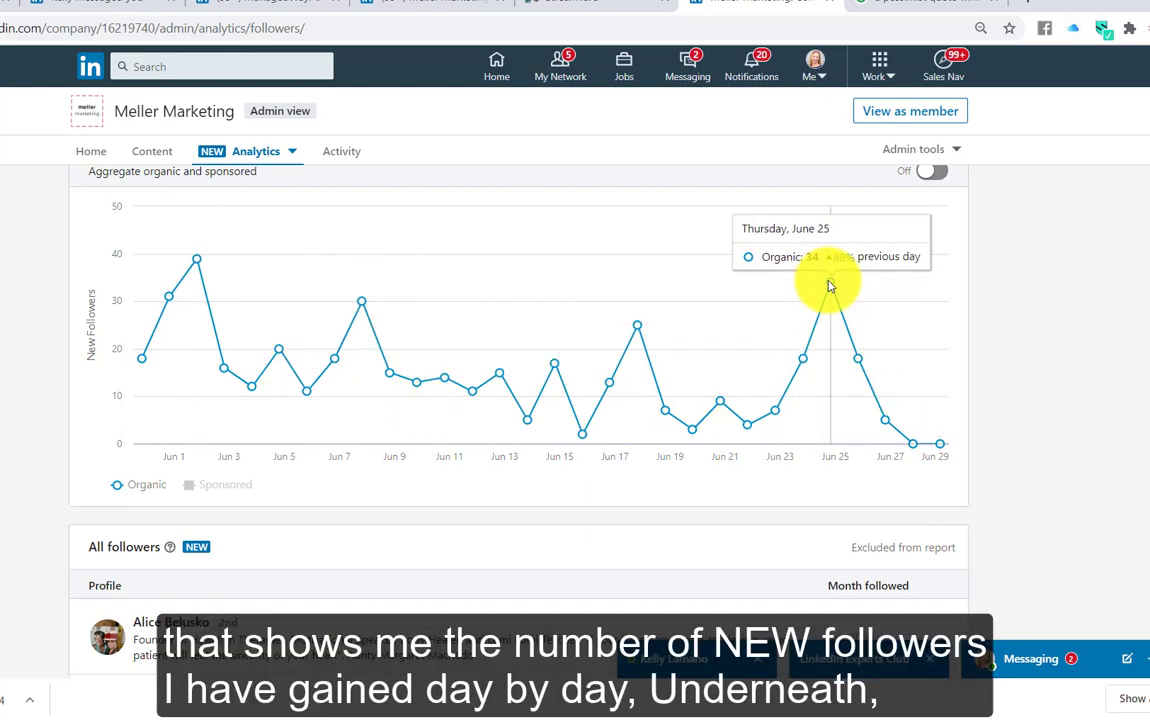
{"action": "scroll", "coordinate": [1050, 385], "scroll_direction": "down", "scroll_amount": 4}
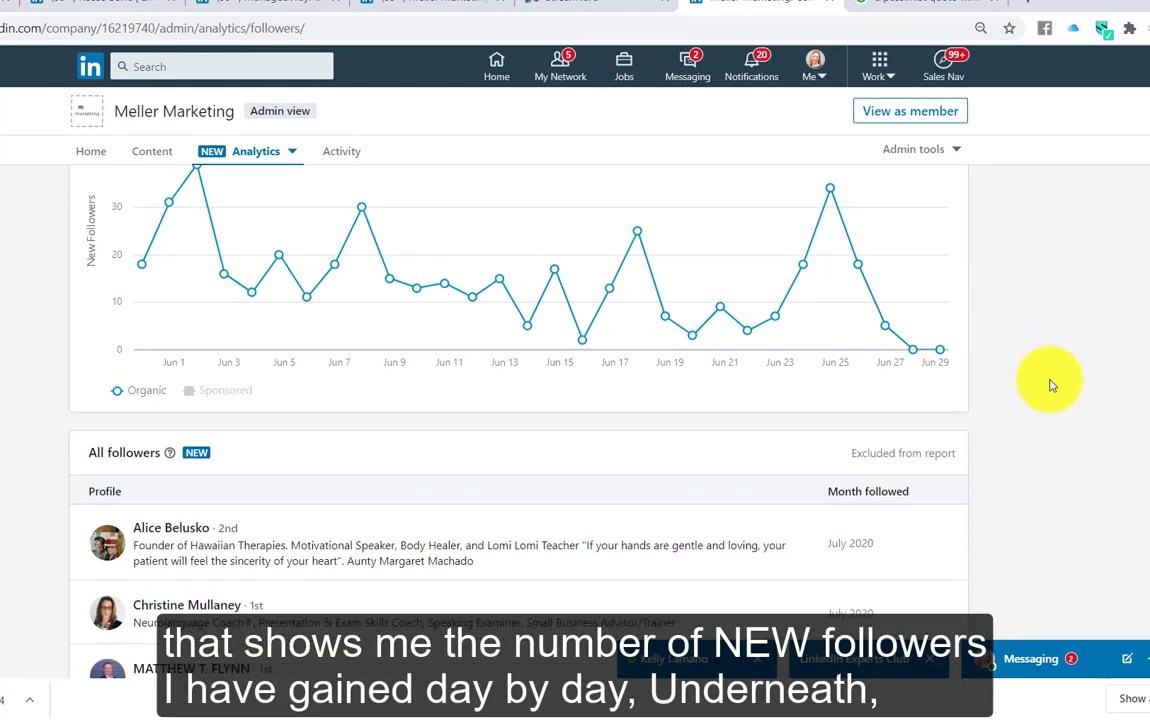
{"action": "scroll", "coordinate": [1050, 385], "scroll_direction": "down", "scroll_amount": 1}
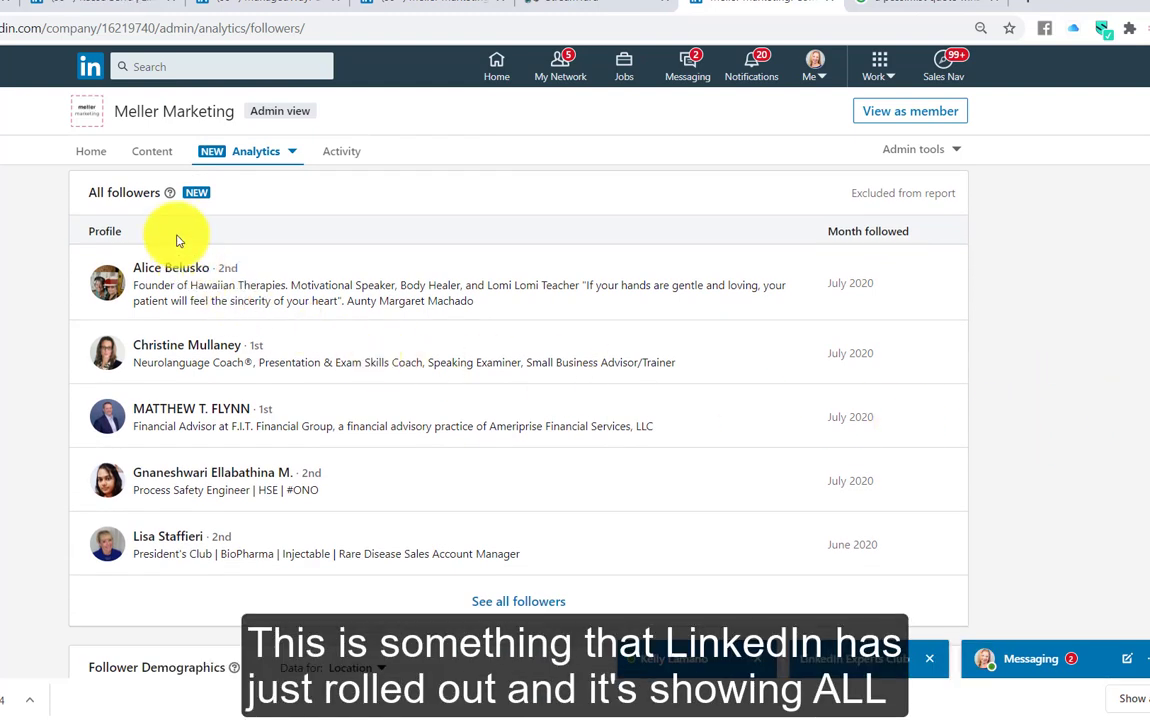
{"action": "mouse_move", "coordinate": [175, 199]}
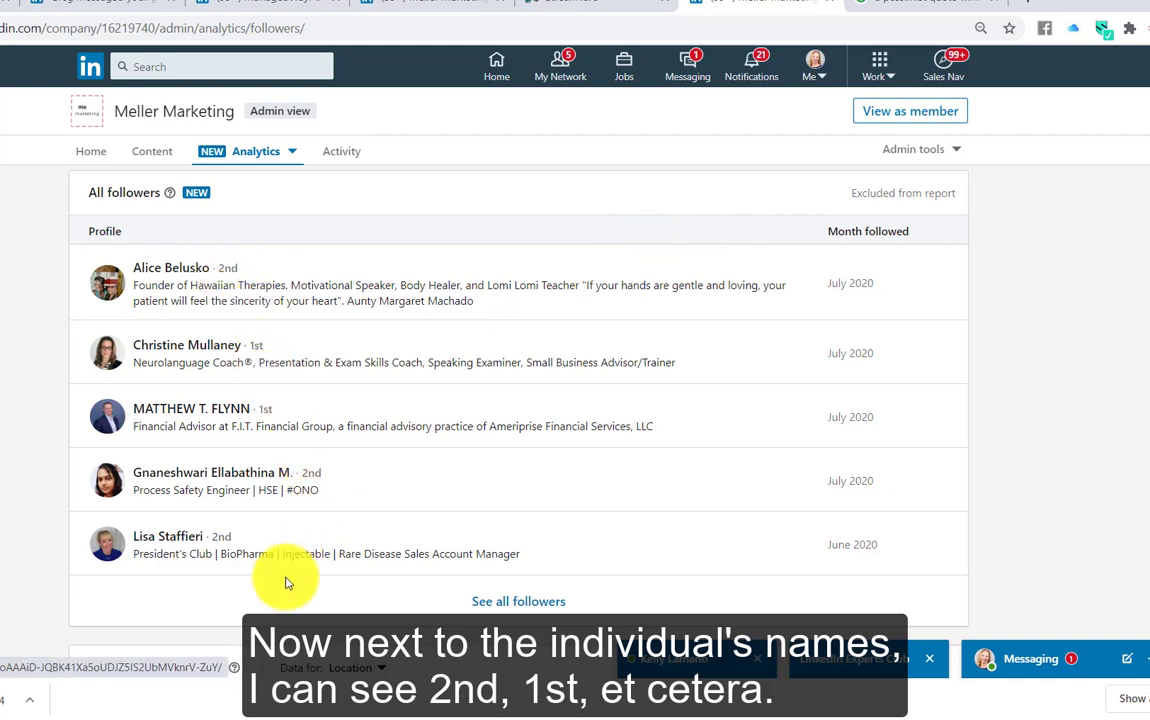
Open See all followers and scroll back through the list to the June 2020 followers.
{"action": "left_click", "coordinate": [515, 600]}
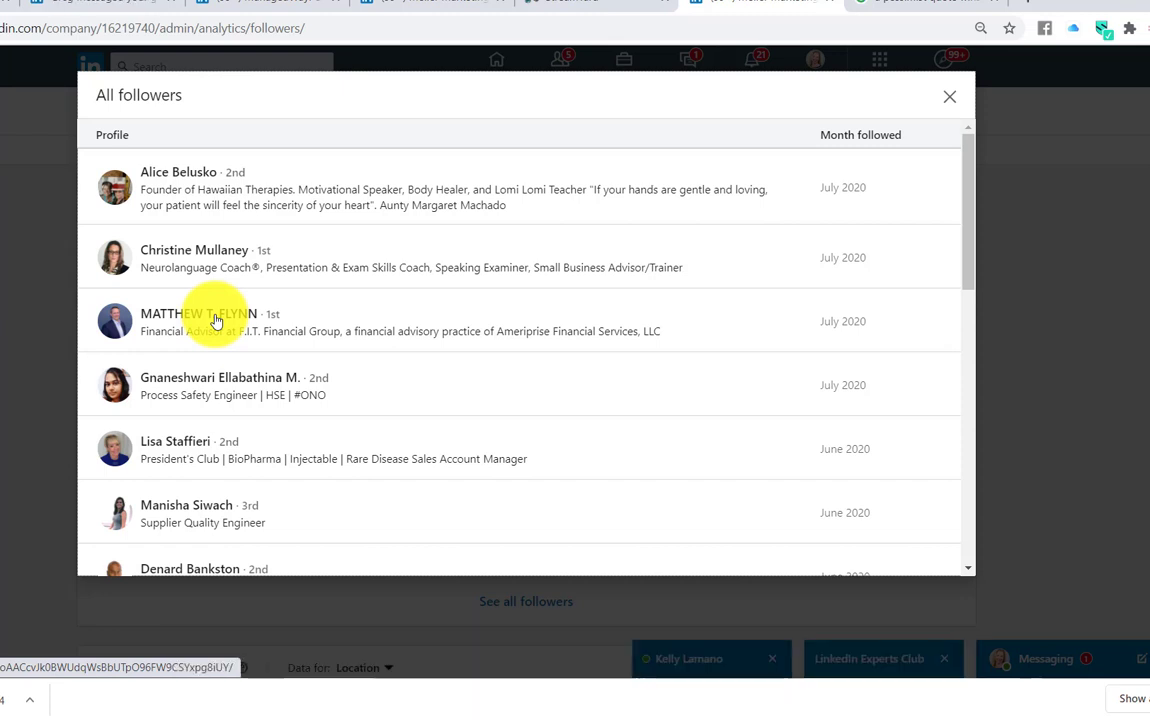
{"action": "scroll", "coordinate": [411, 360], "scroll_direction": "down", "scroll_amount": 2}
{"action": "scroll", "coordinate": [450, 355], "scroll_direction": "down", "scroll_amount": 1}
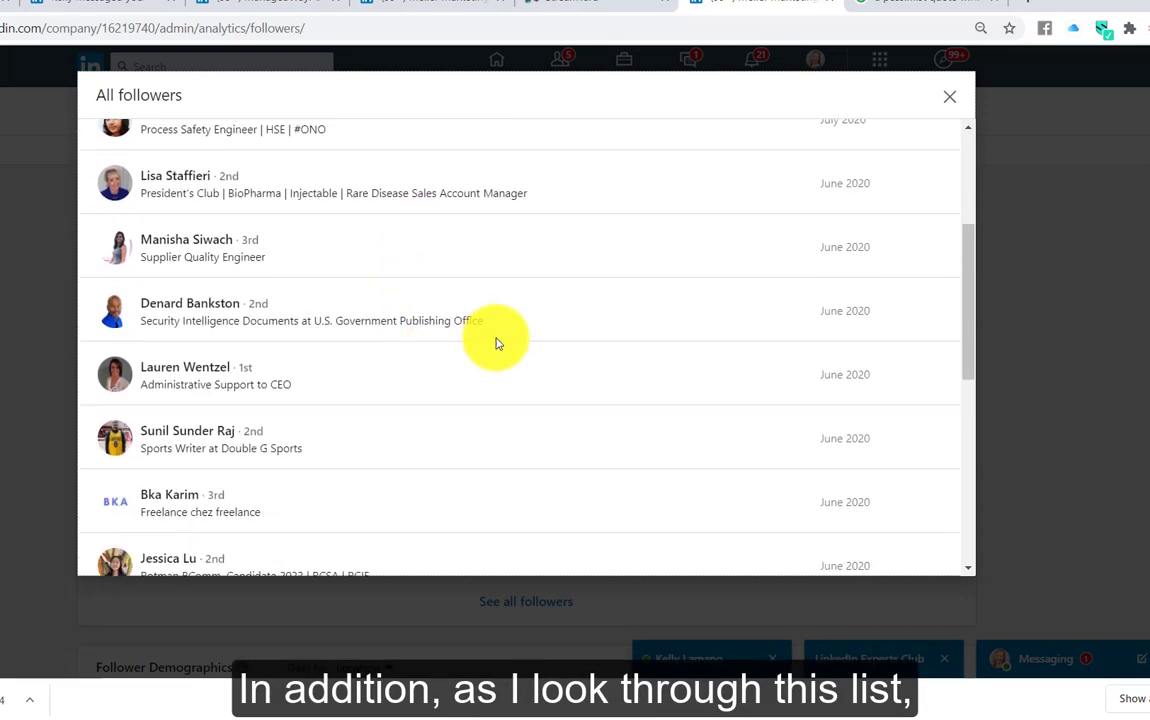
{"action": "scroll", "coordinate": [531, 340], "scroll_direction": "down", "scroll_amount": 1}
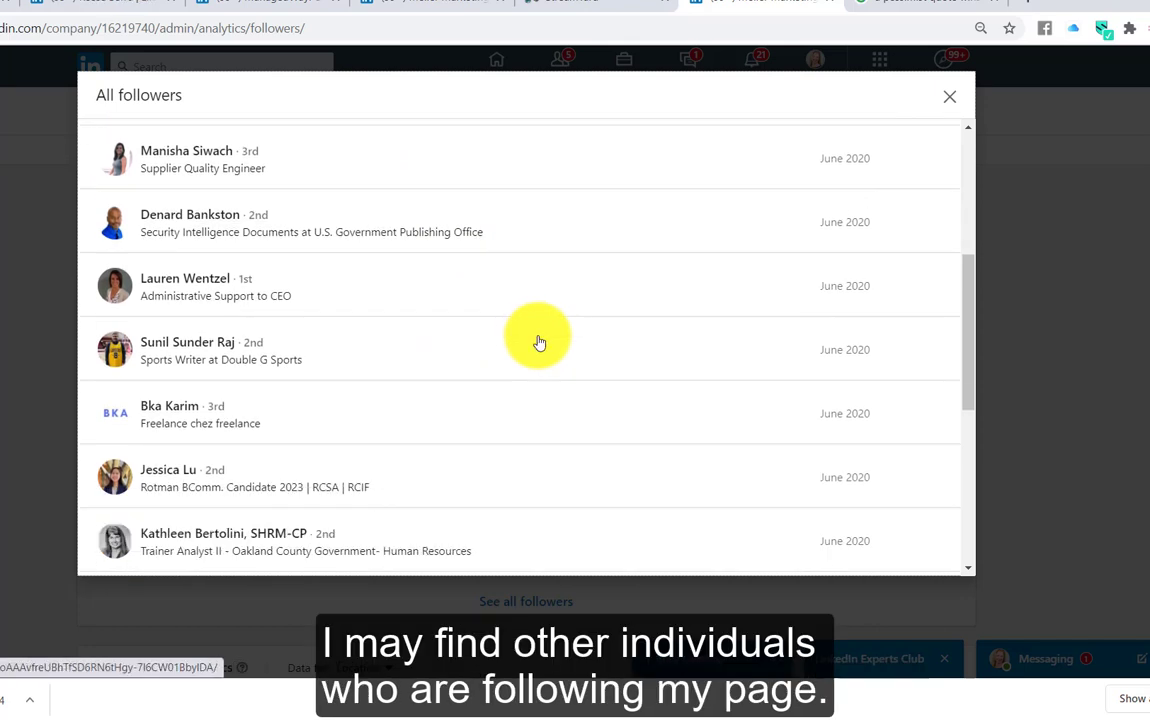
{"action": "scroll", "coordinate": [539, 342], "scroll_direction": "down", "scroll_amount": 3}
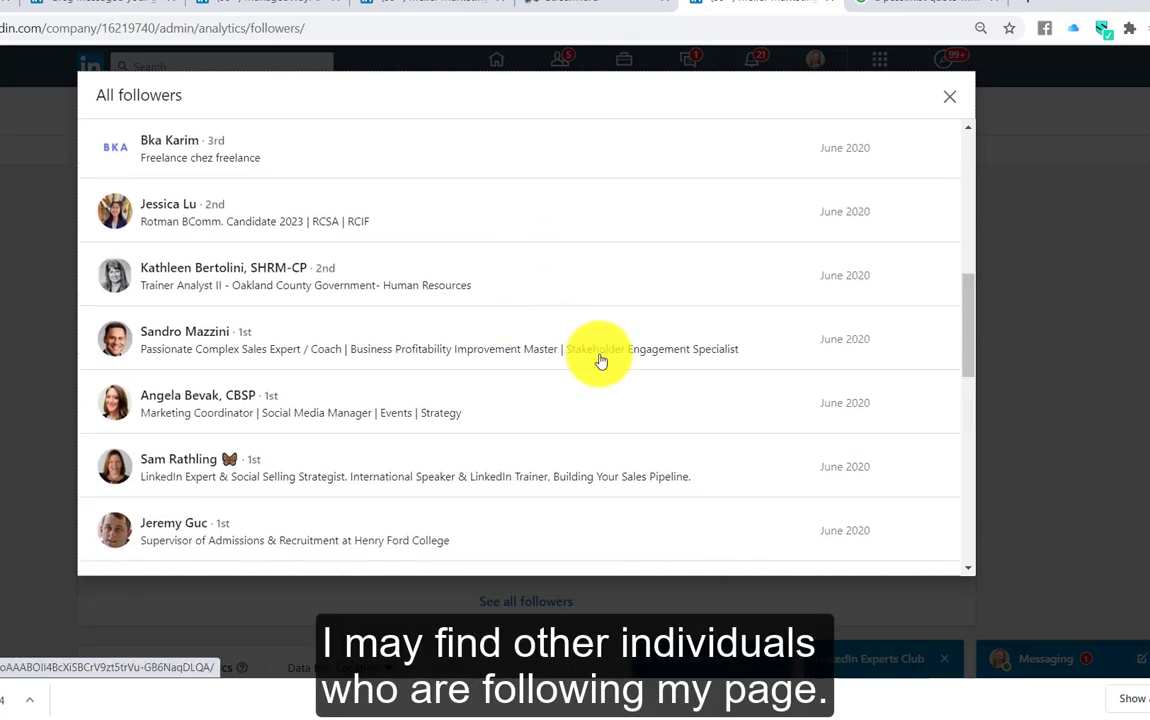
{"action": "scroll", "coordinate": [668, 387], "scroll_direction": "down", "scroll_amount": 4}
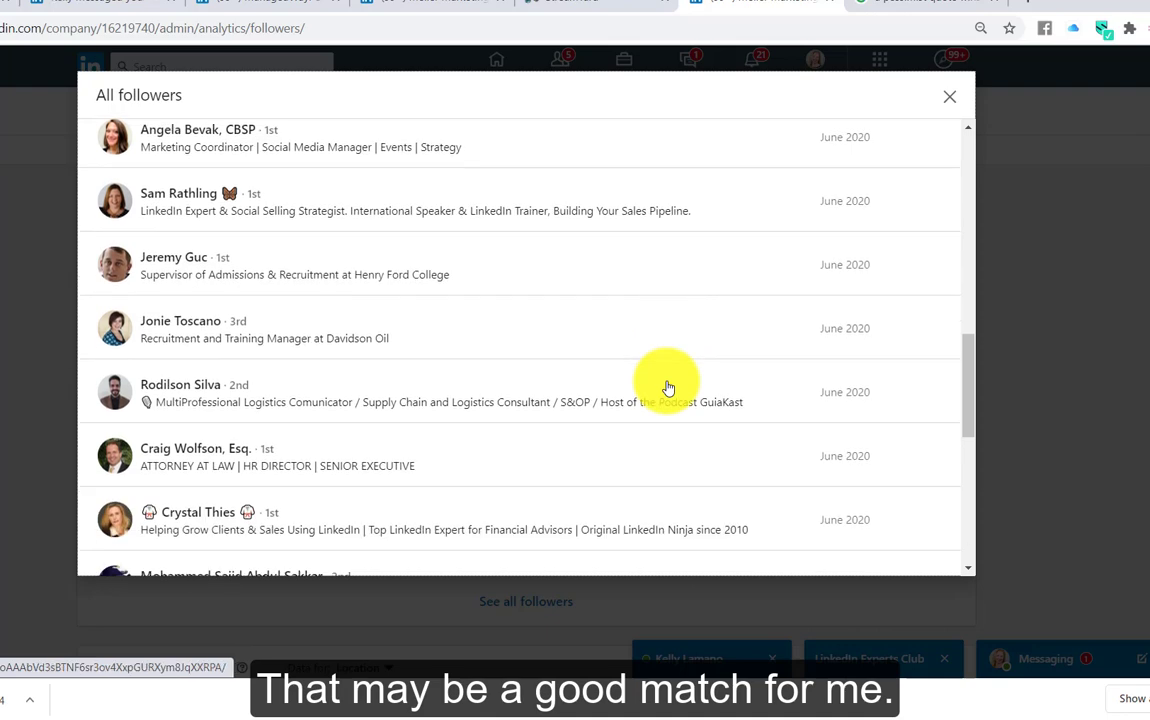
{"action": "scroll", "coordinate": [668, 387], "scroll_direction": "down", "scroll_amount": 3}
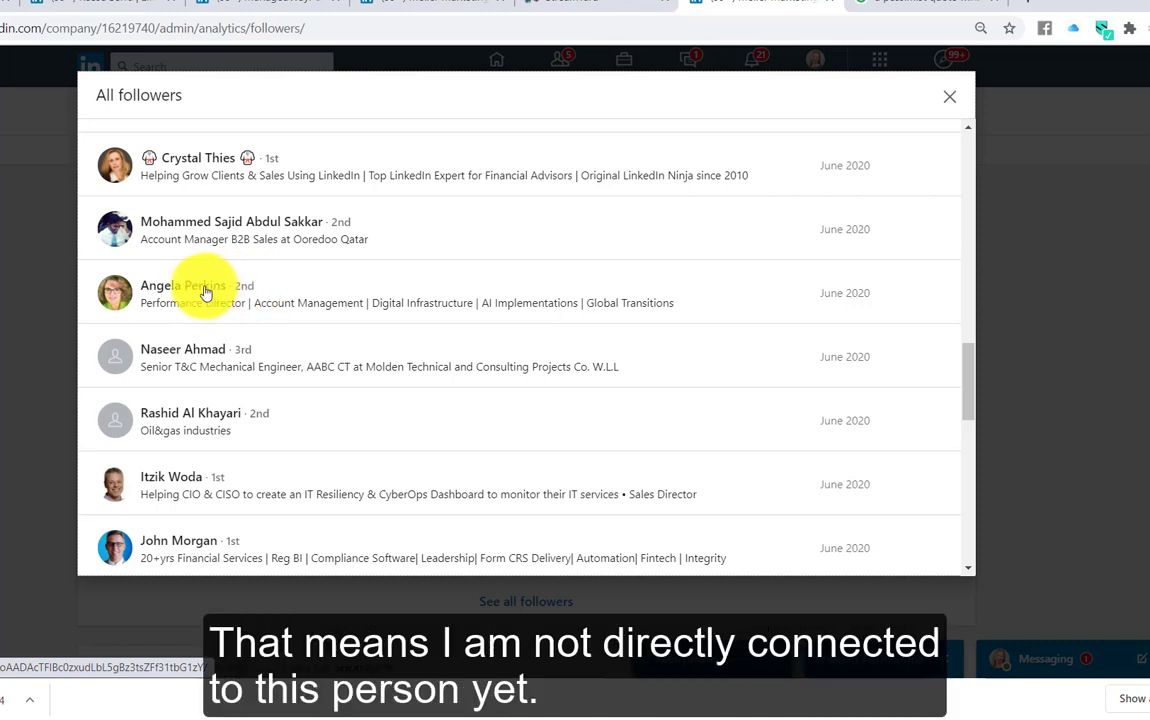
Open a 2nd-degree follower's profile in a new tab, view it, then return to the followers list.
{"action": "right_click", "coordinate": [205, 292]}
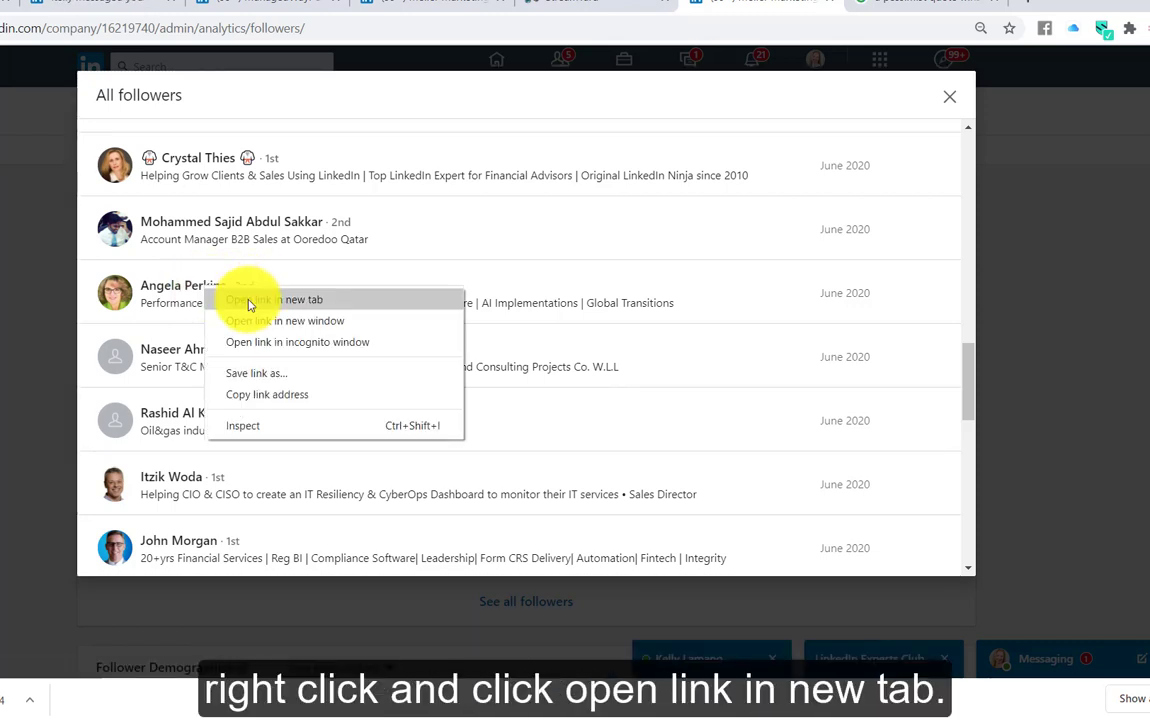
{"action": "left_click", "coordinate": [250, 301]}
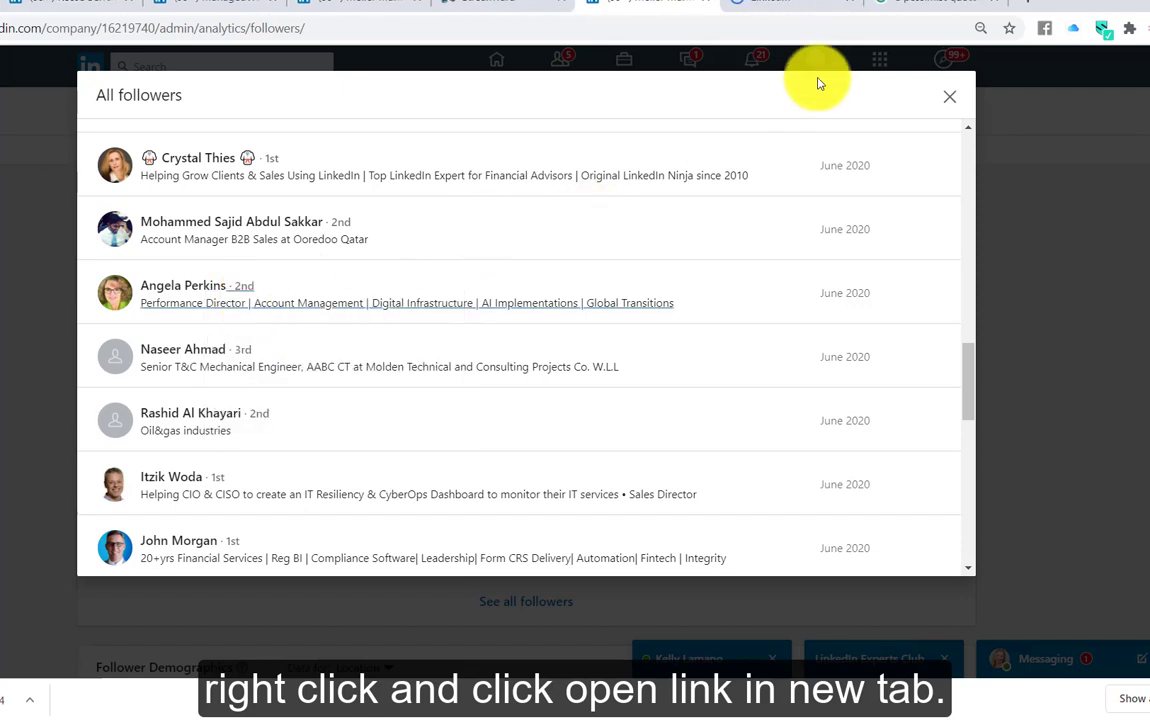
{"action": "left_click", "coordinate": [770, 10]}
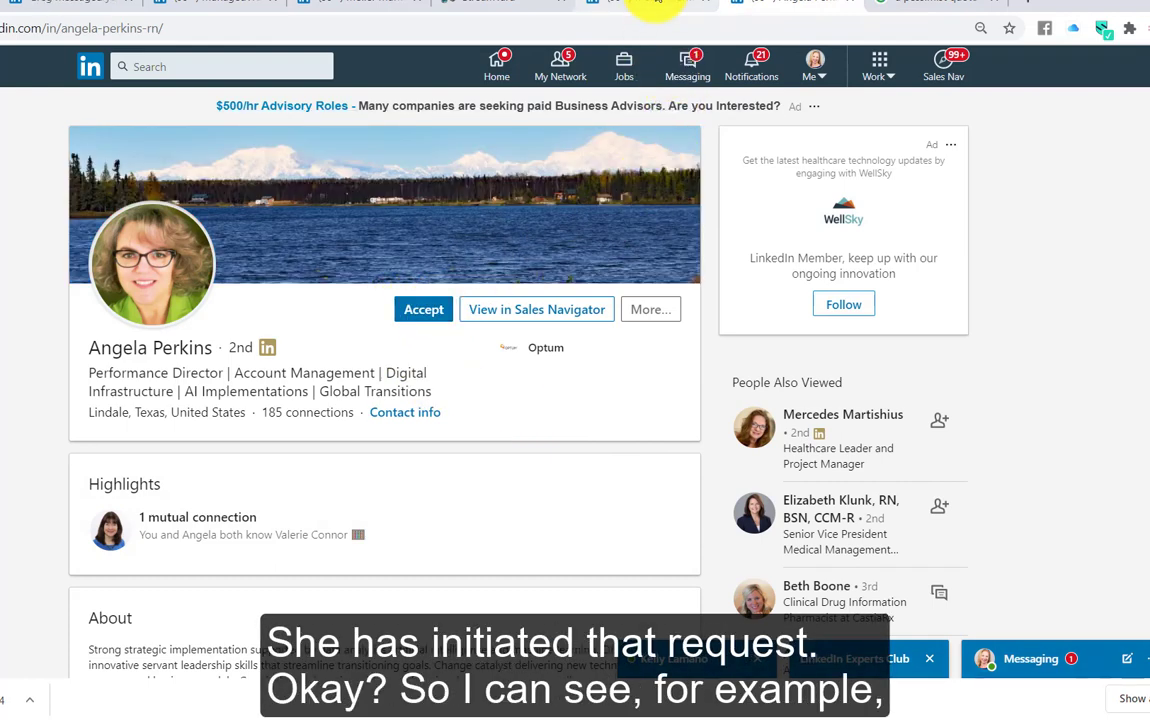
{"action": "left_click", "coordinate": [655, 8]}
{"action": "scroll", "coordinate": [821, 437], "scroll_direction": "up", "scroll_amount": 10}
{"action": "scroll", "coordinate": [216, 261], "scroll_direction": "down", "scroll_amount": 15}
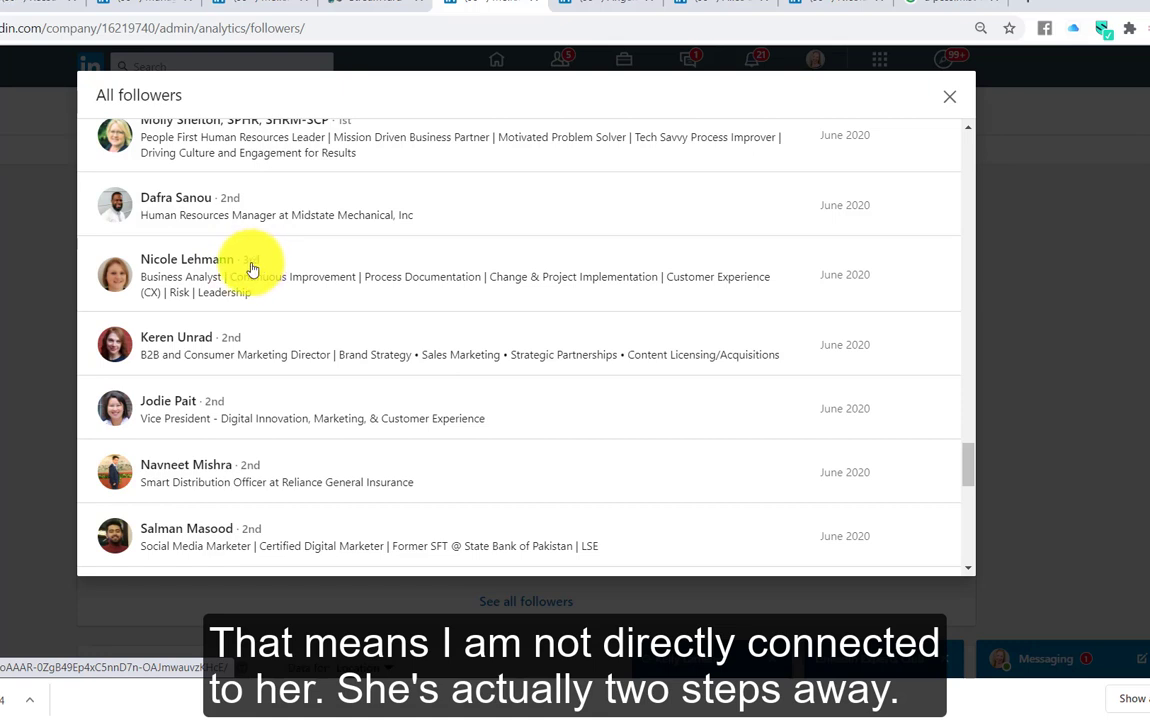
Open a 3rd-degree follower's profile in a new tab and choose Connect from its More menu.
{"action": "right_click", "coordinate": [224, 262]}
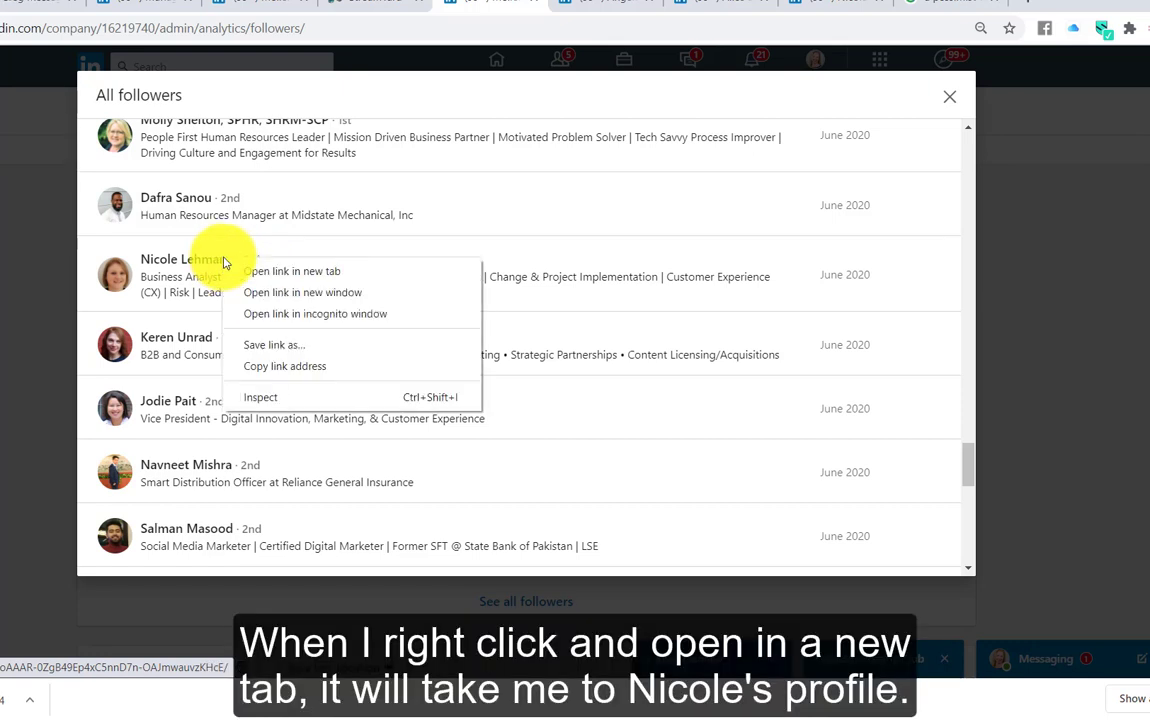
{"action": "left_click", "coordinate": [262, 270]}
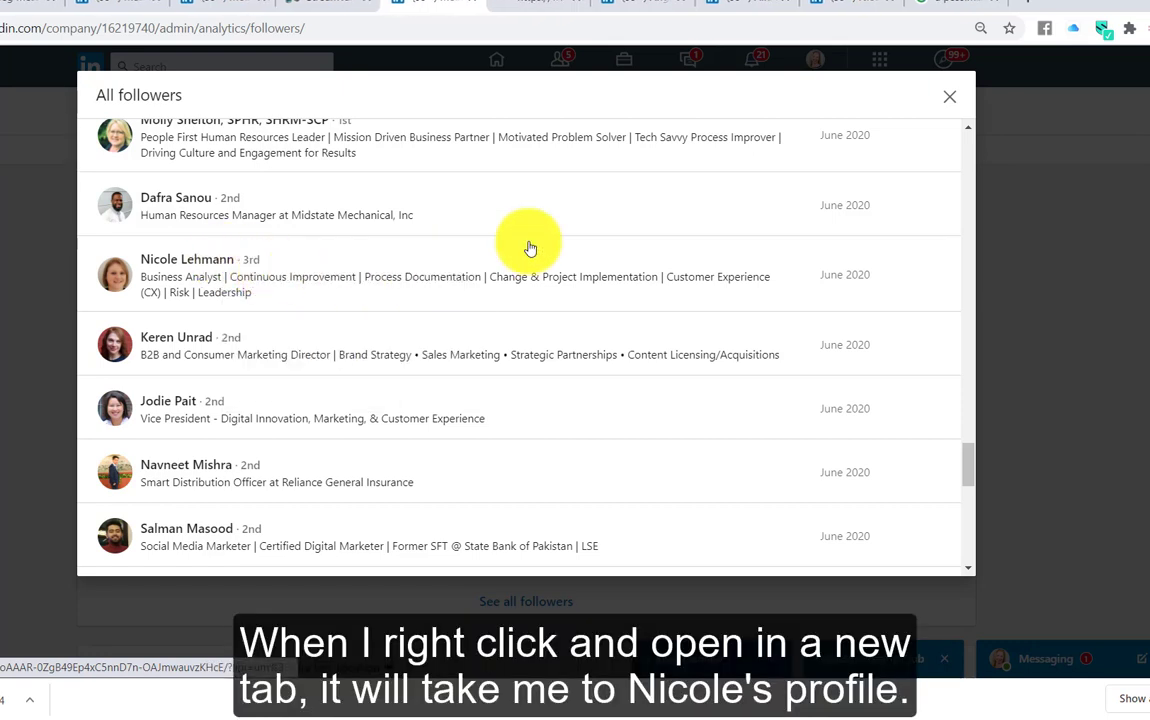
{"action": "left_click", "coordinate": [550, 4]}
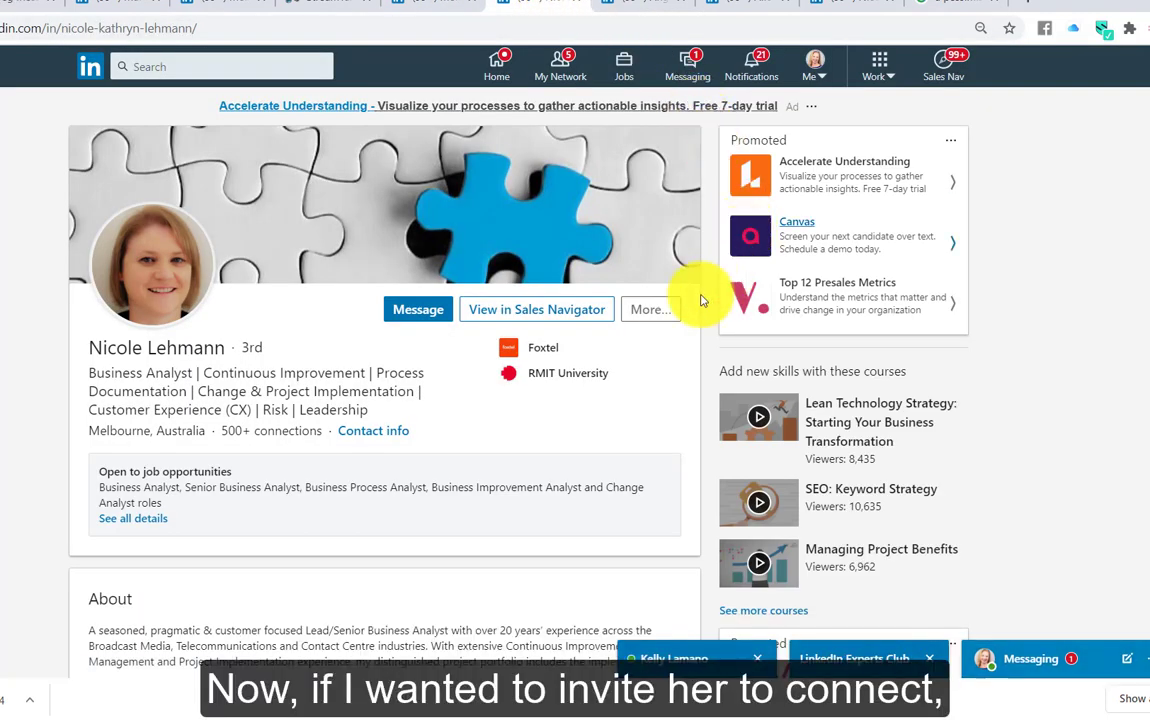
{"action": "left_click", "coordinate": [655, 312]}
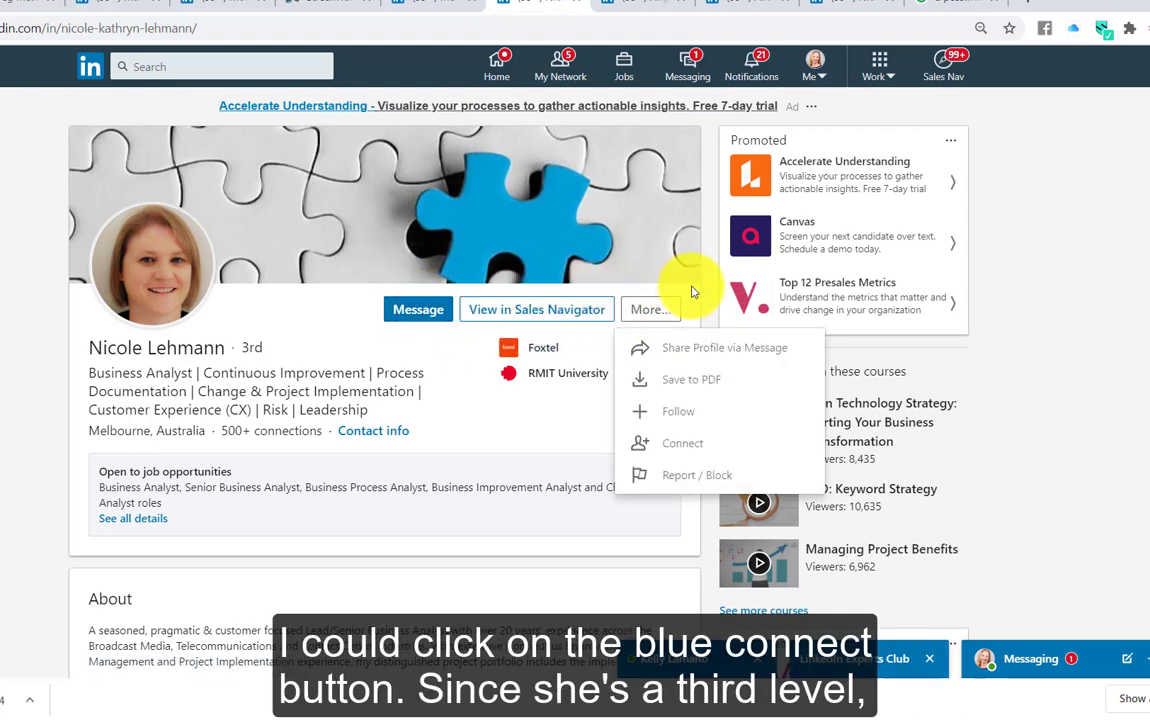
{"action": "left_click", "coordinate": [676, 446]}
Add a note greeting the follower by first name about continuous improvement and leadership, fixing 'improvment', and send.
{"action": "left_click", "coordinate": [615, 215]}
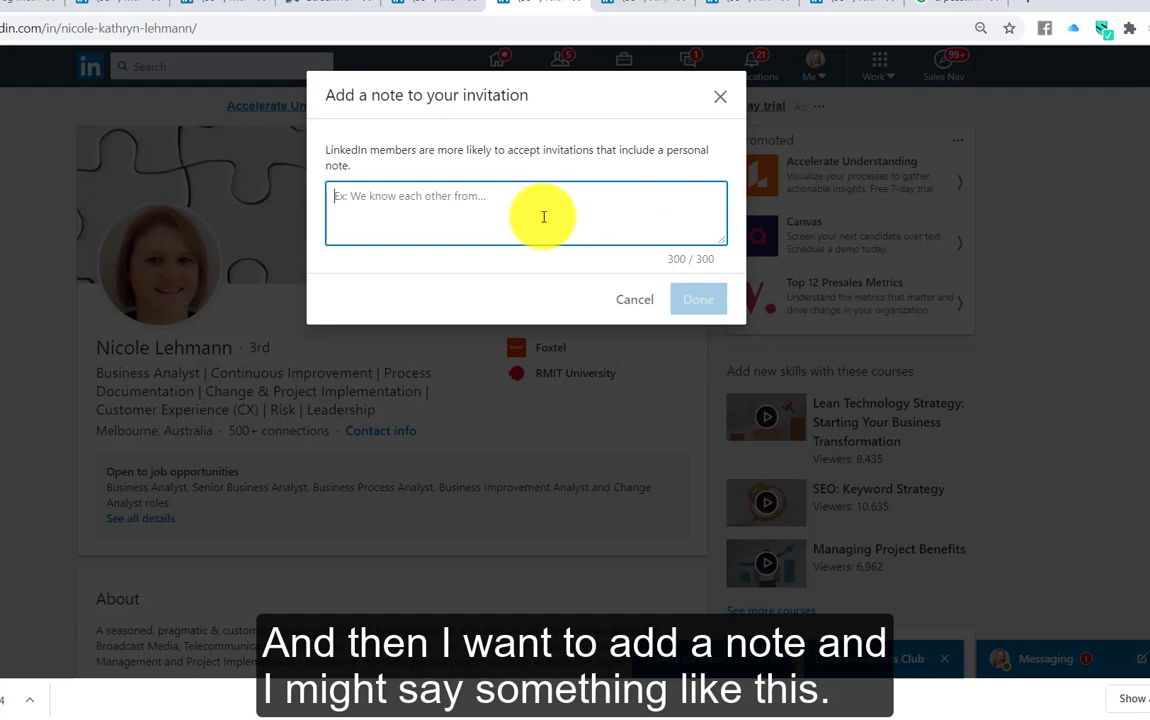
{"action": "type", "text": "Hi Nicole, we haven't m"}
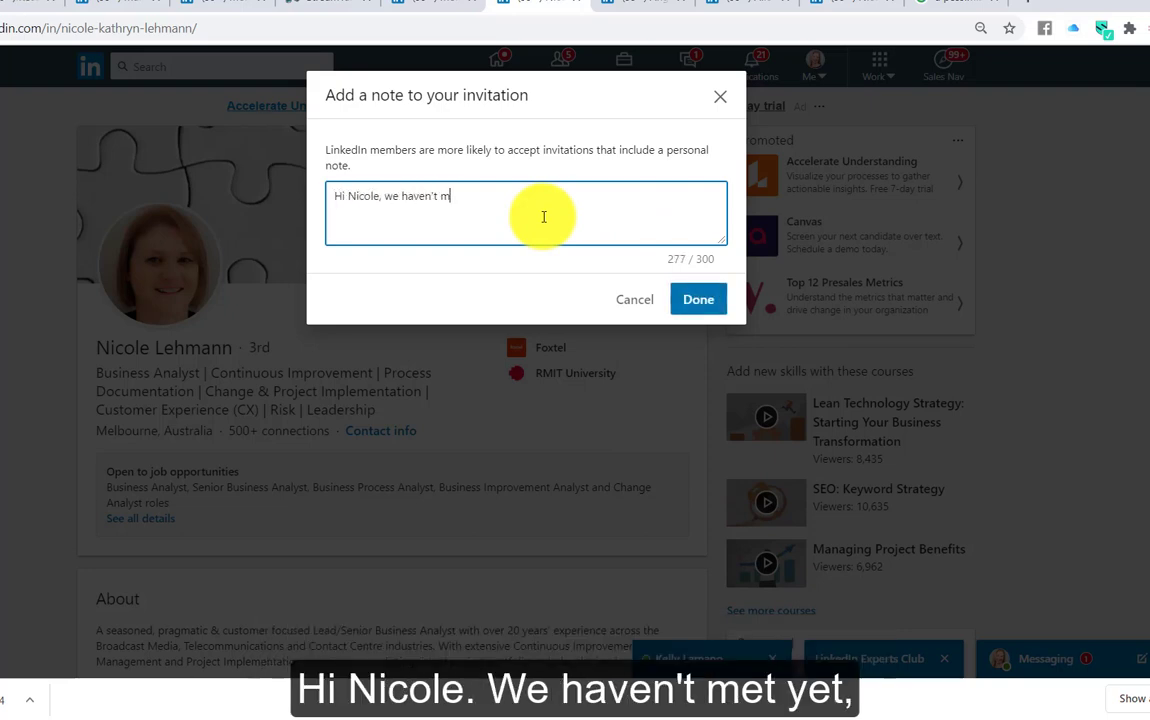
{"action": "type", "text": "et yet but I see that we sha"}
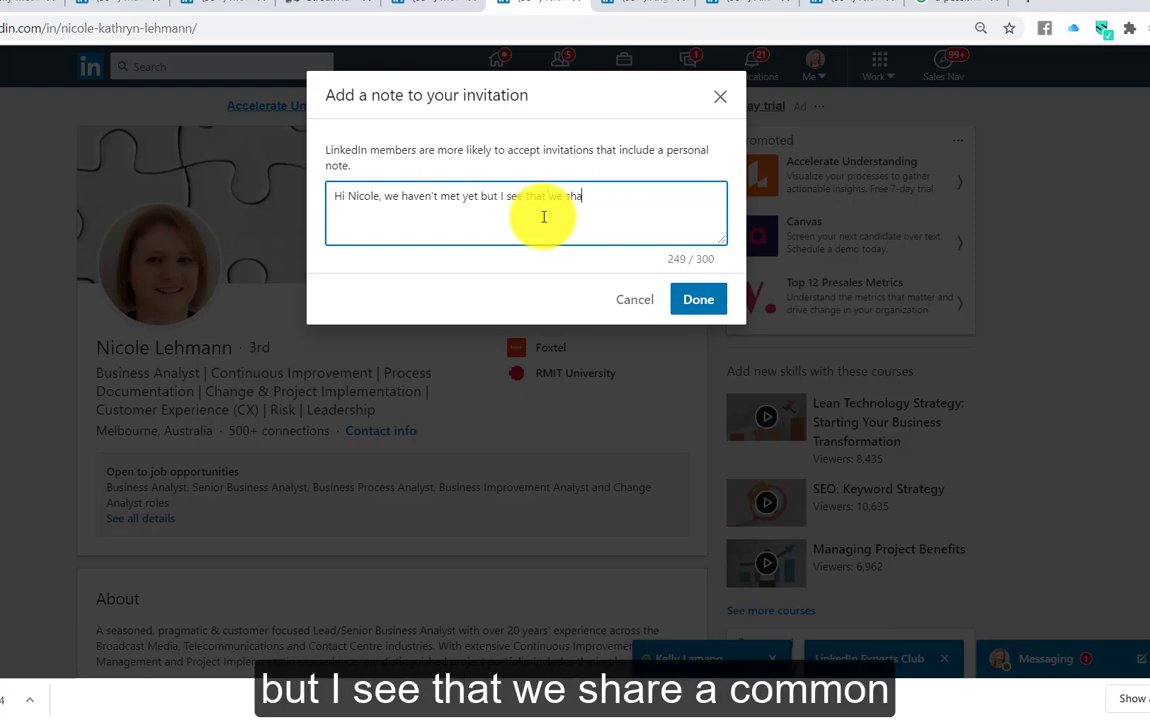
{"action": "type", "text": "on interes t"}
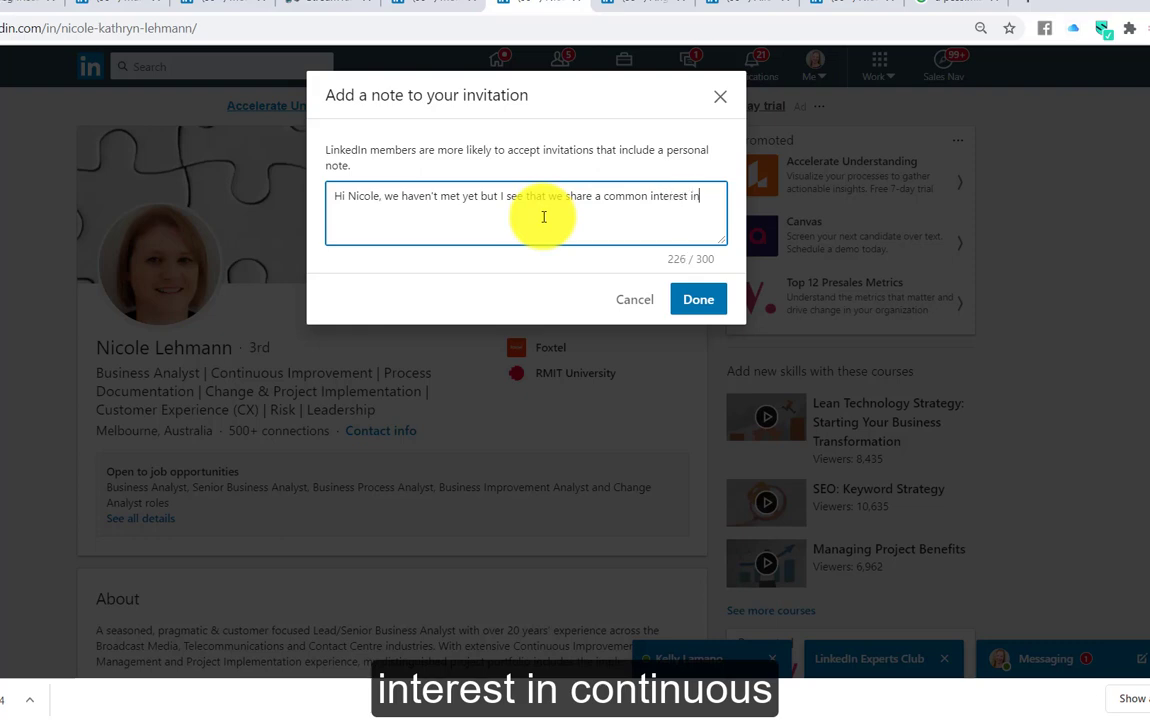
{"action": "type", "text": "in continuous "}
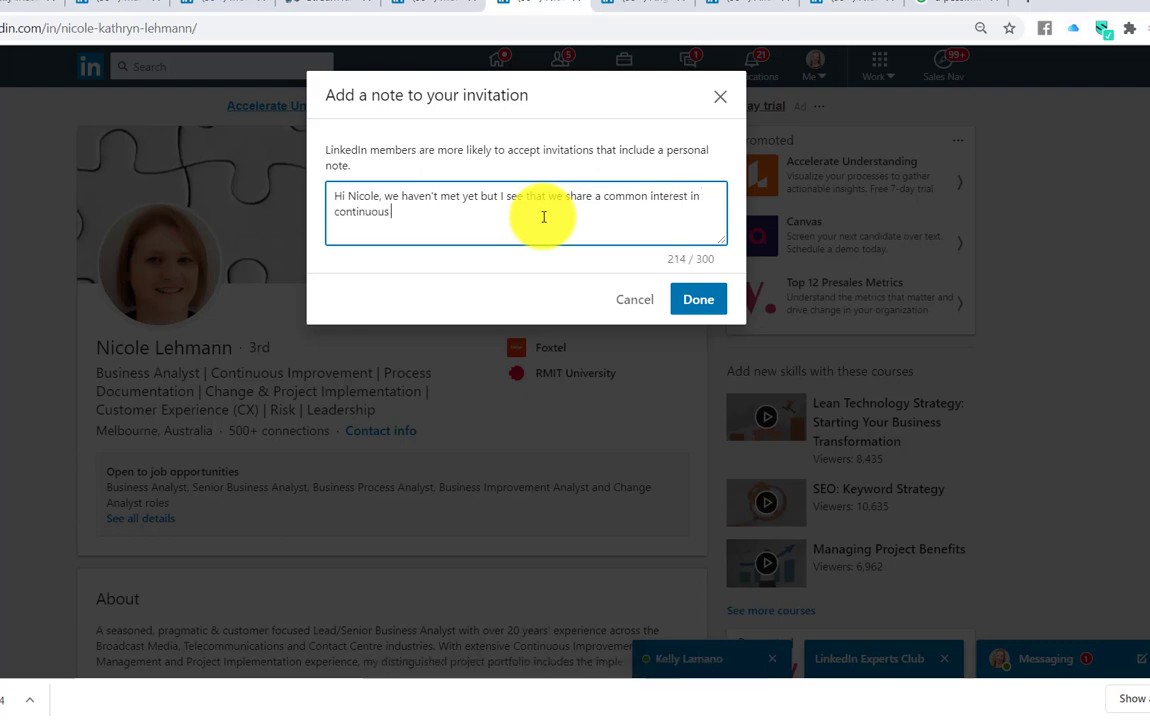
{"action": "type", "text": "improvment and lea"}
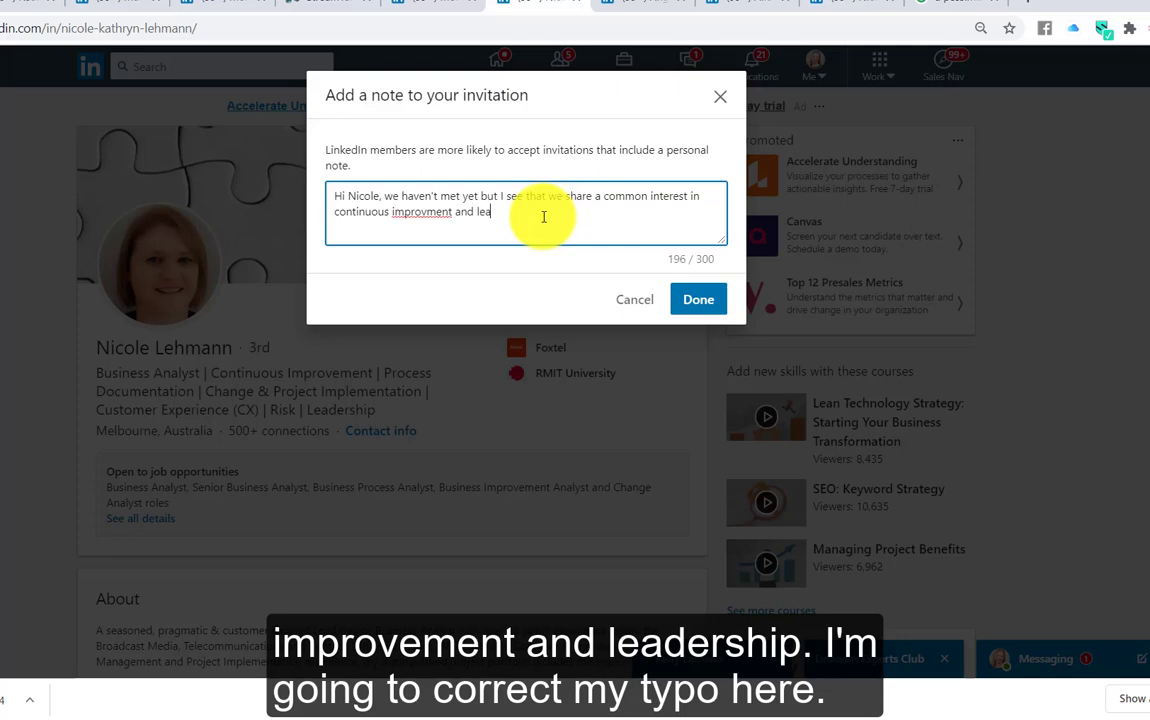
{"action": "type", "text": "dership."}
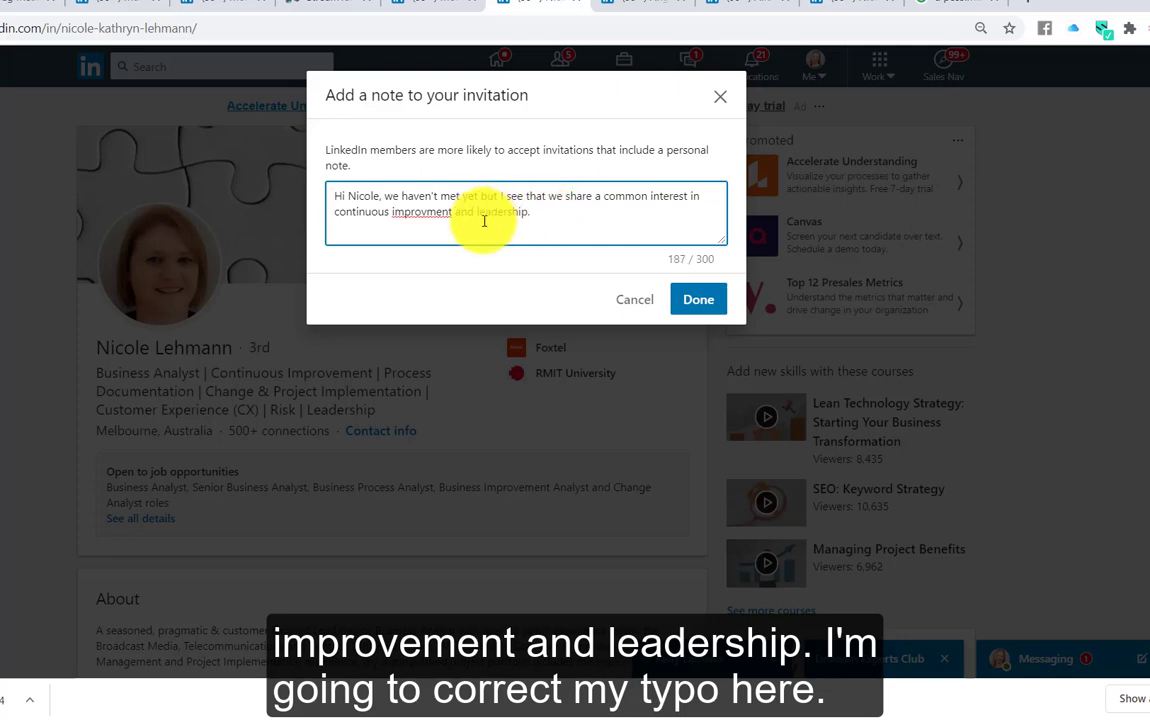
{"action": "left_click", "coordinate": [429, 212]}
{"action": "type", "text": "e"}
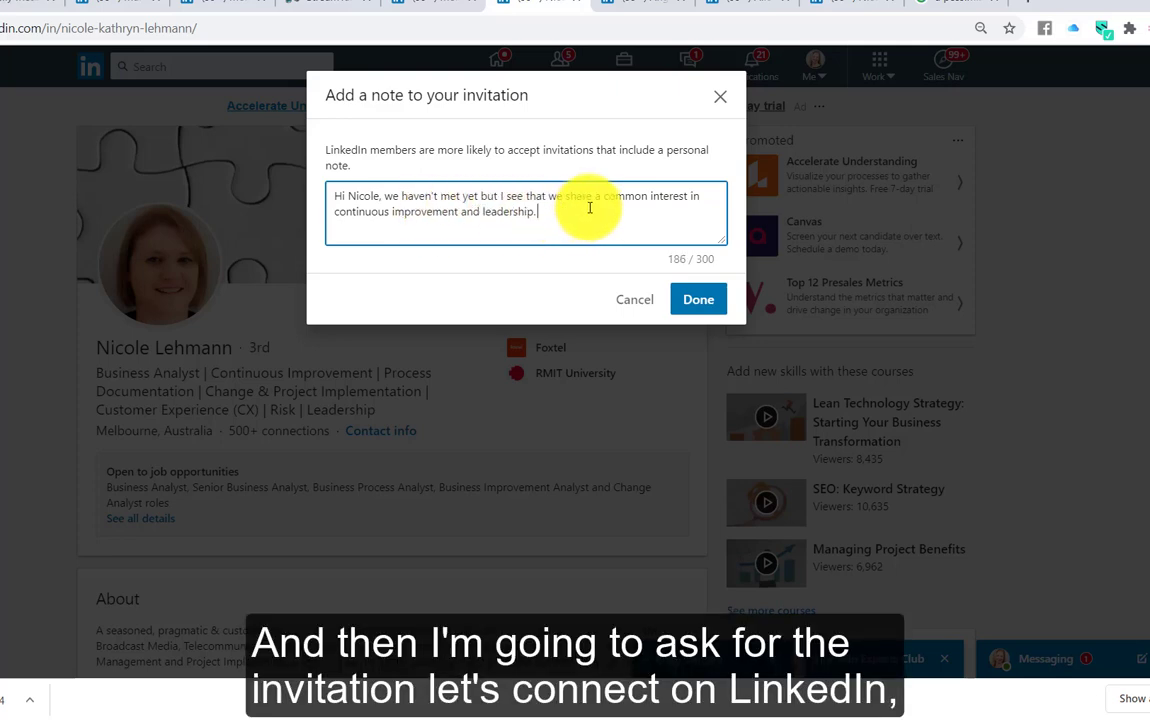
{"action": "type", "text": "Let's connect on L"}
{"action": "type", "text": "in"}
{"action": "type", "text": "d"}
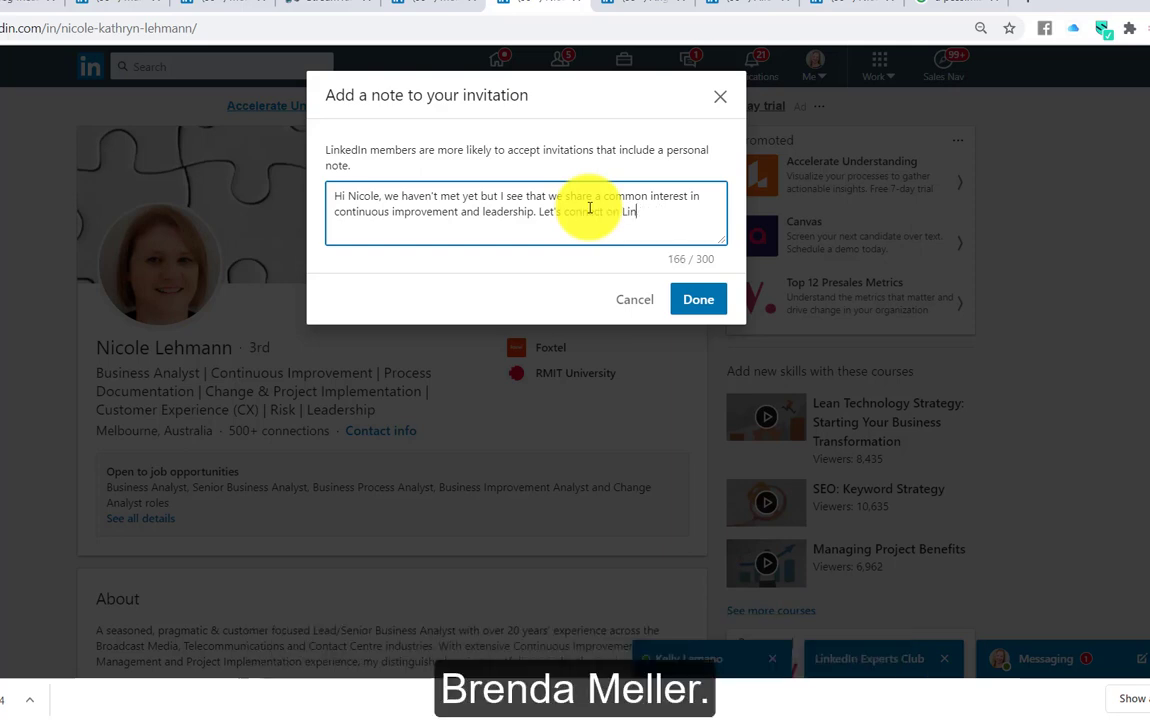
{"action": "type", "text": "In. Brenda Meller"}
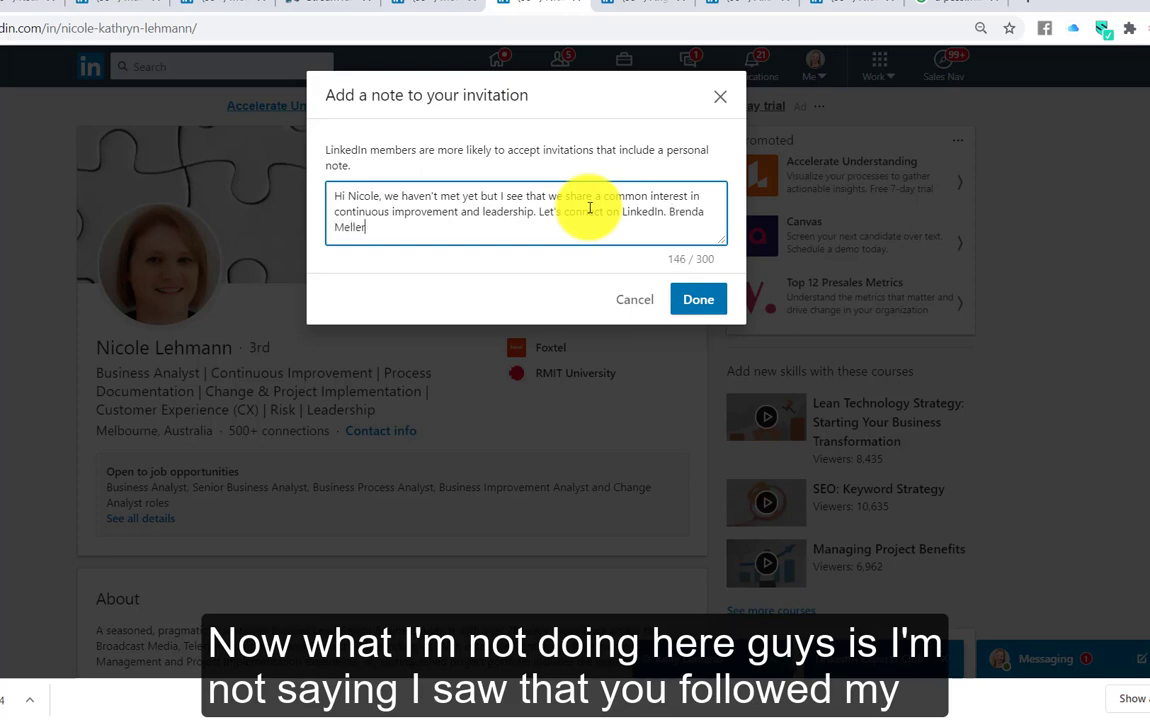
{"action": "left_click", "coordinate": [697, 301]}
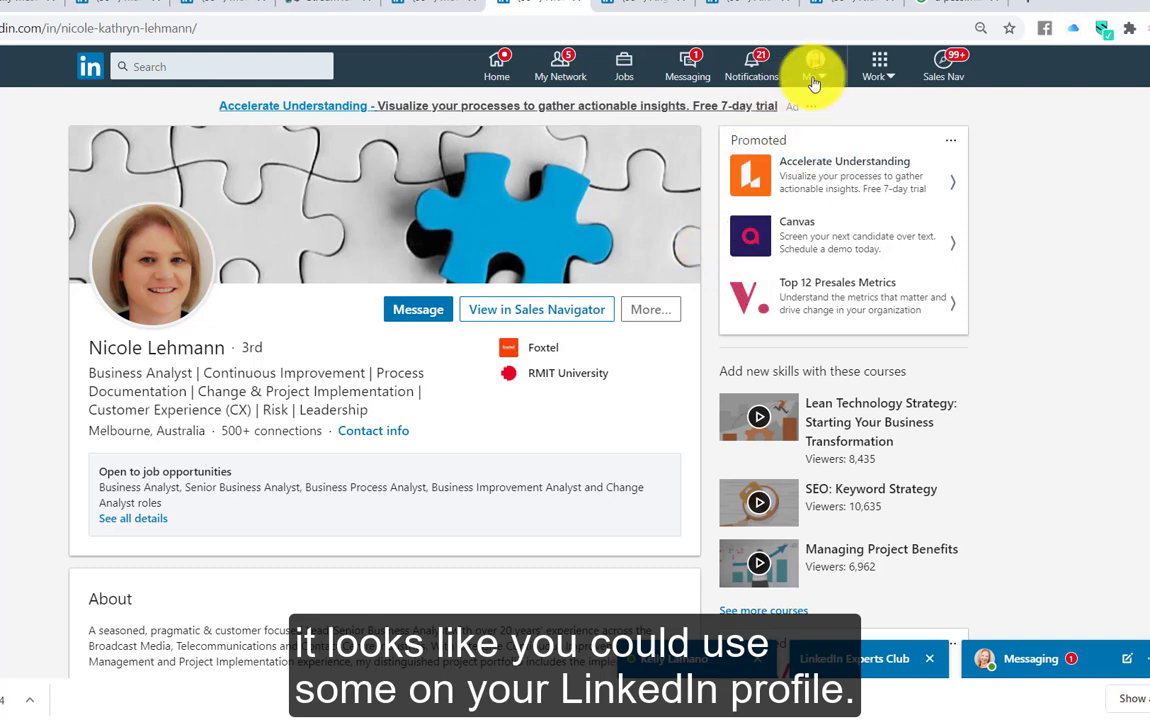
Return to the Meller Marketing follower analytics tab and reopen the All followers list.
{"action": "left_click", "coordinate": [272, 6]}
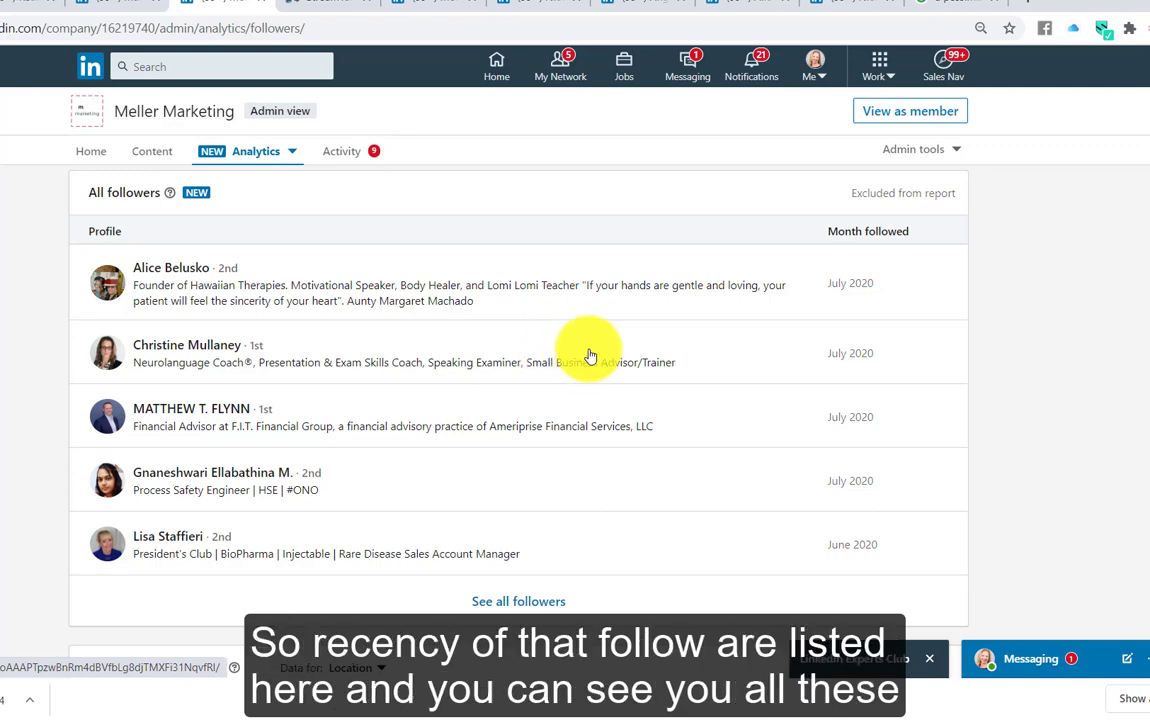
{"action": "left_click", "coordinate": [539, 598]}
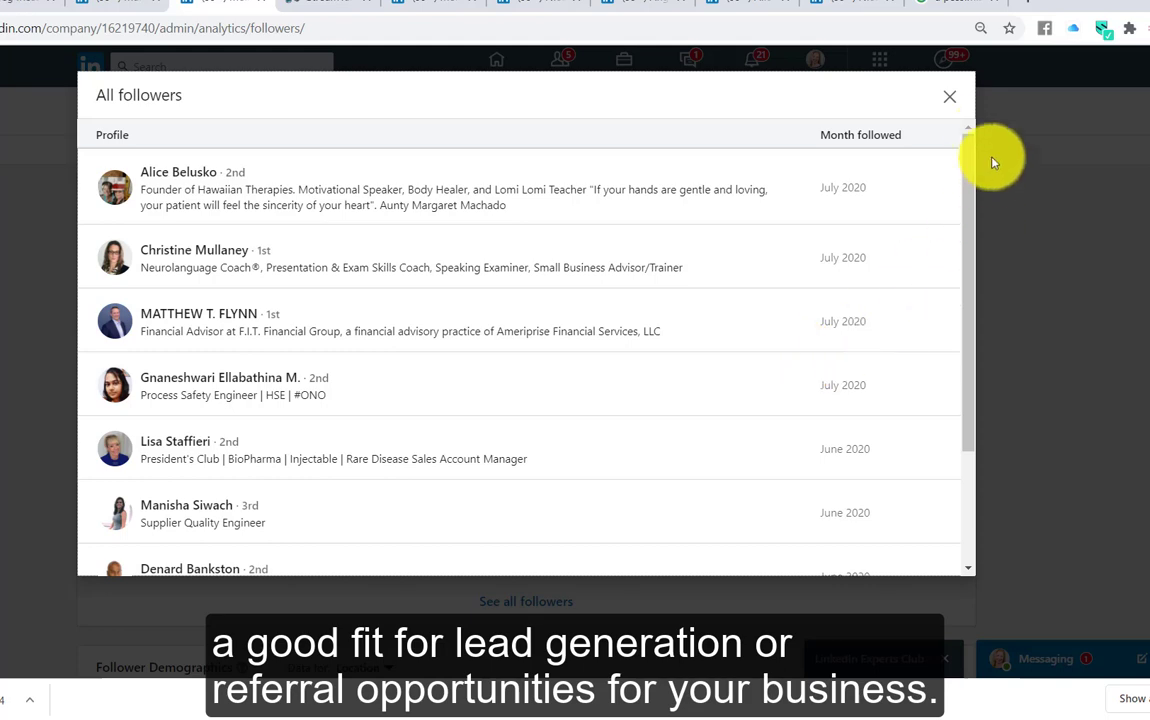
Close the All followers list and reopen Meller Marketing's admin page from recent searches.
{"action": "left_click", "coordinate": [951, 97]}
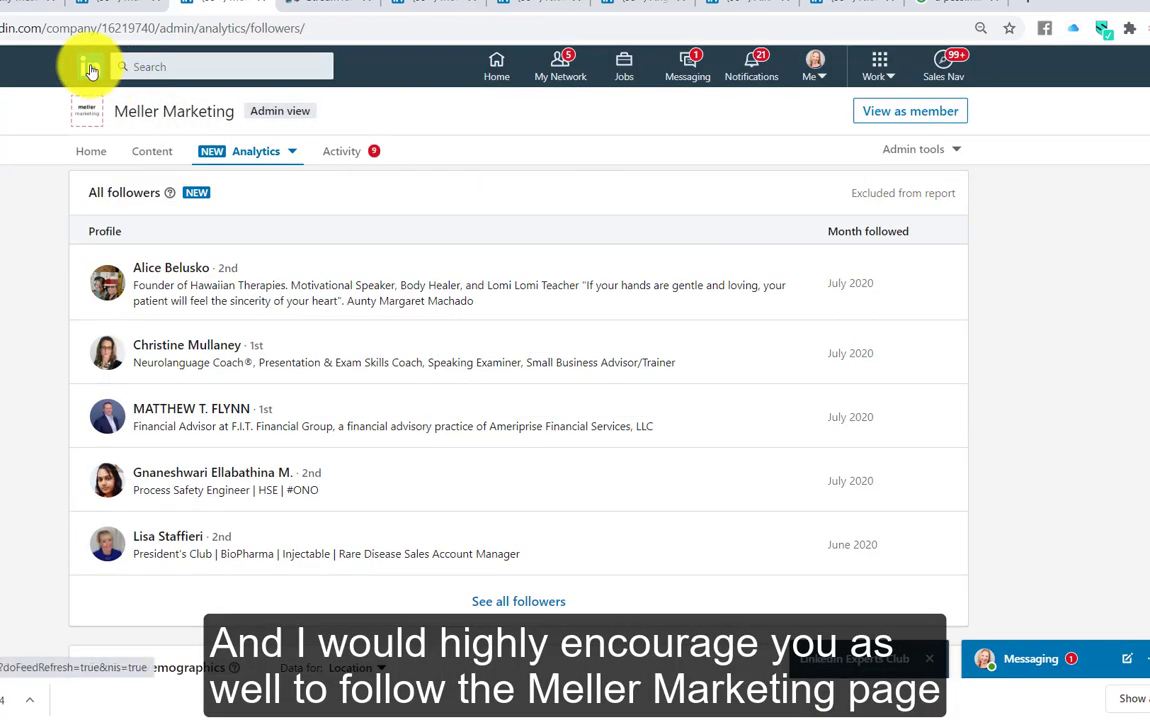
{"action": "left_click", "coordinate": [90, 66]}
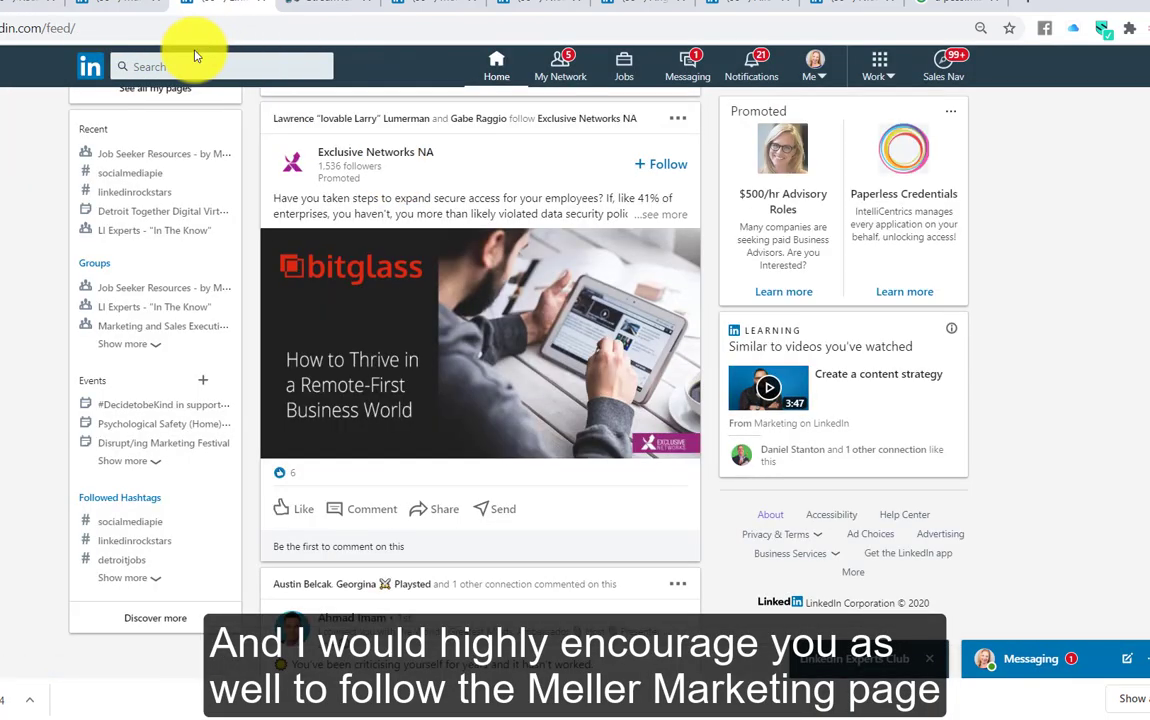
{"action": "left_click", "coordinate": [150, 67]}
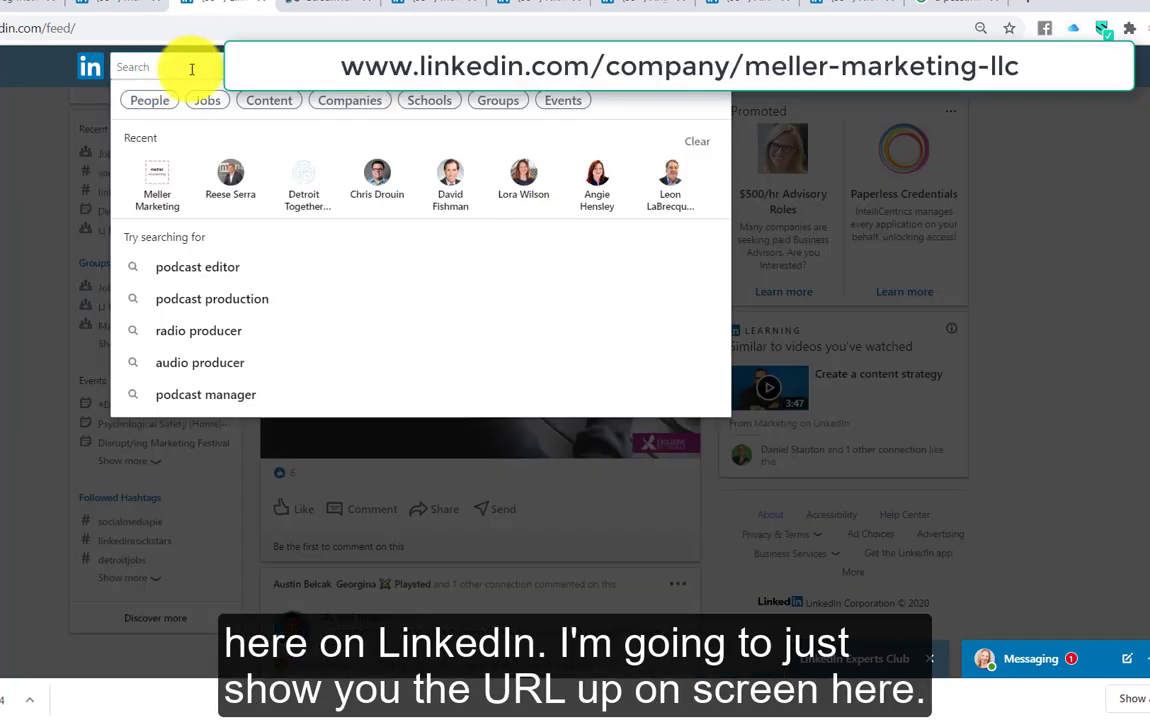
{"action": "left_click", "coordinate": [162, 182]}
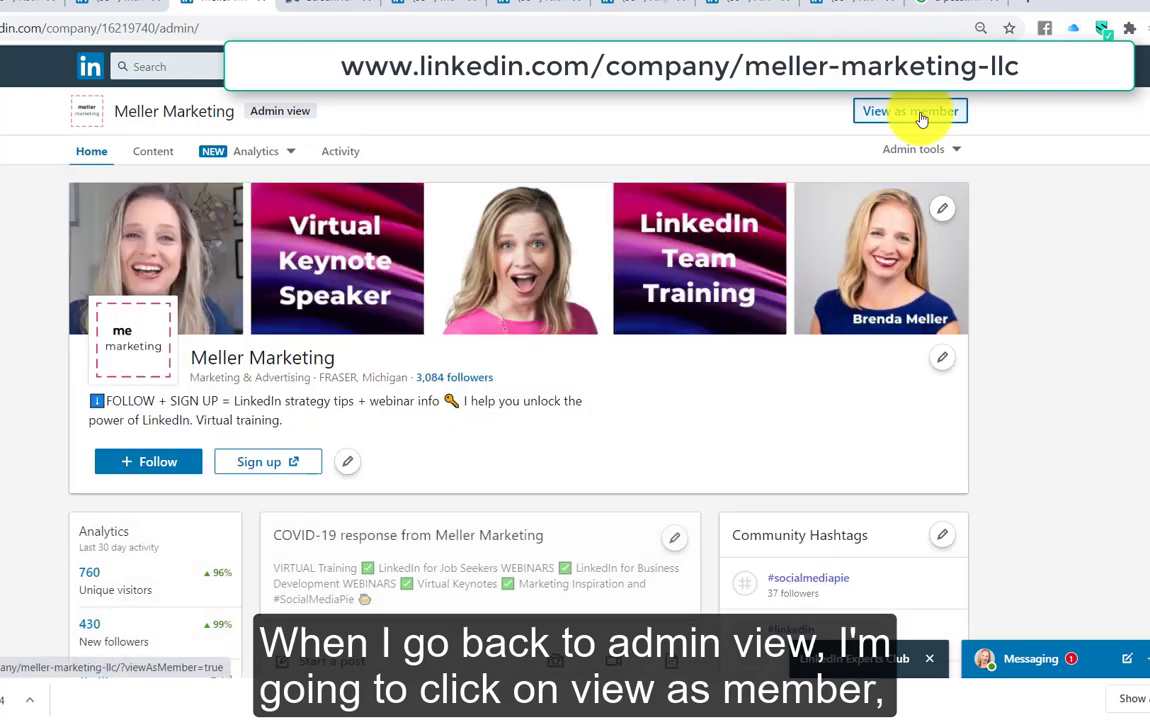
Switch Meller Marketing to View as member and select its full company page URL.
{"action": "left_click", "coordinate": [921, 119]}
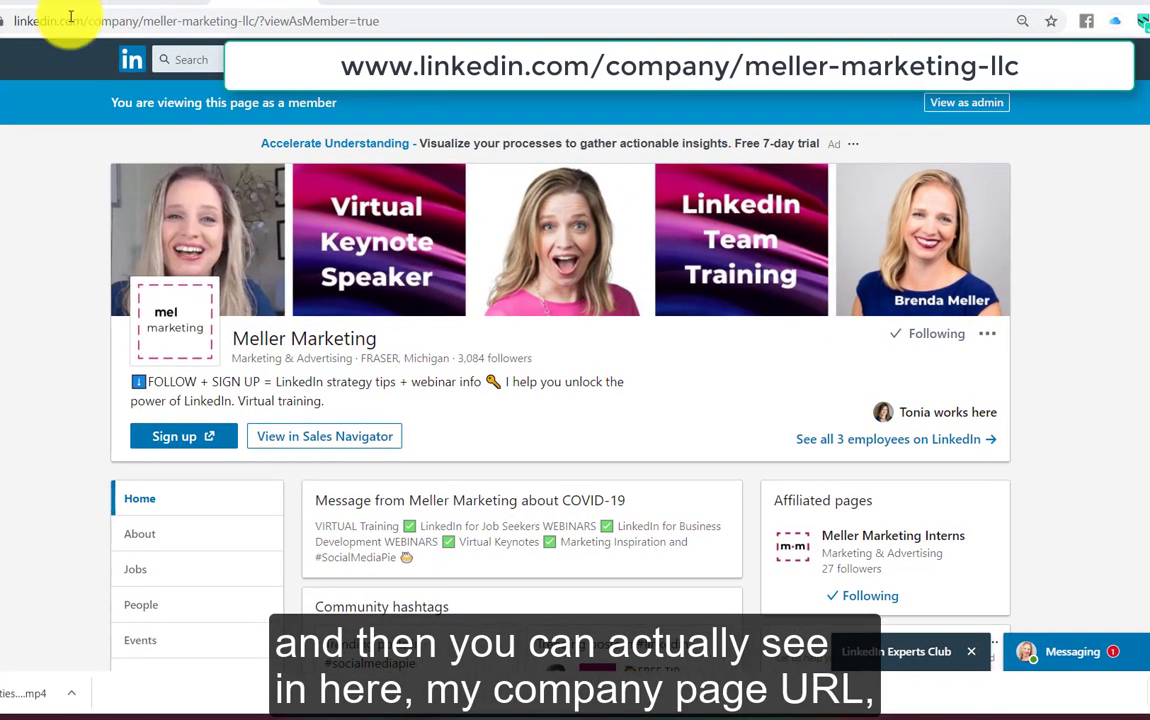
{"action": "left_click", "coordinate": [71, 18]}
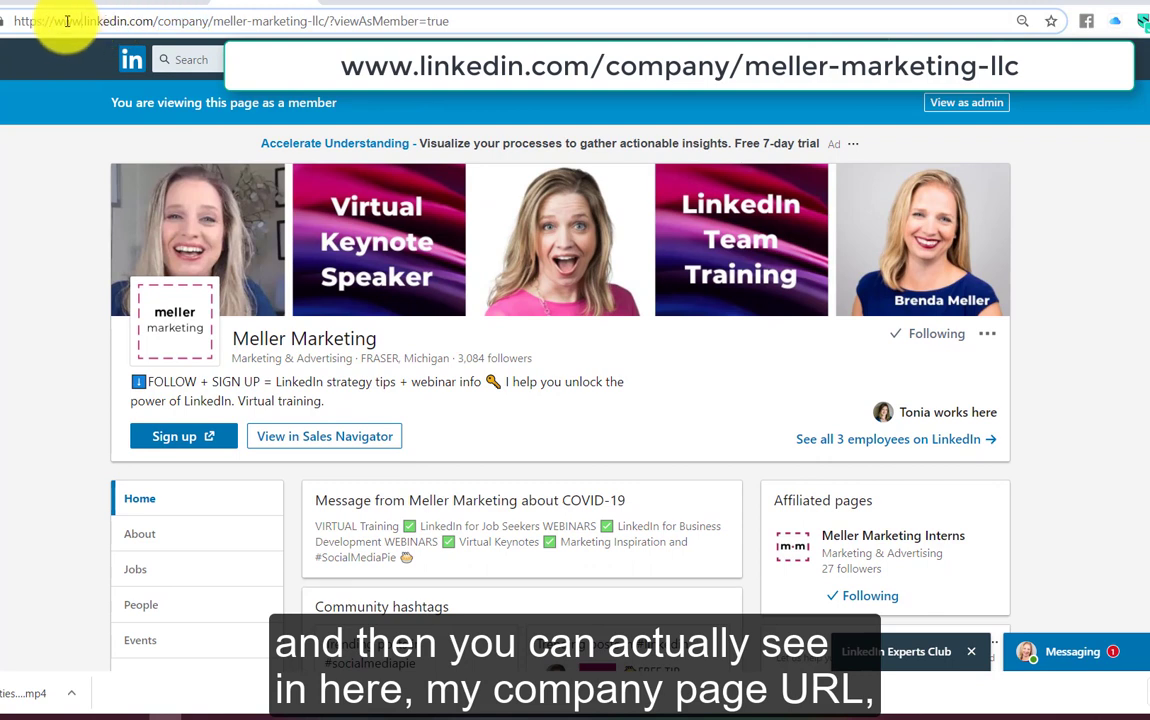
{"action": "mouse_move", "coordinate": [18, 22]}
{"action": "left_mouse_down"}
{"action": "mouse_move", "coordinate": [313, 25]}
{"action": "mouse_move", "coordinate": [4, 24]}
{"action": "left_mouse_up"}
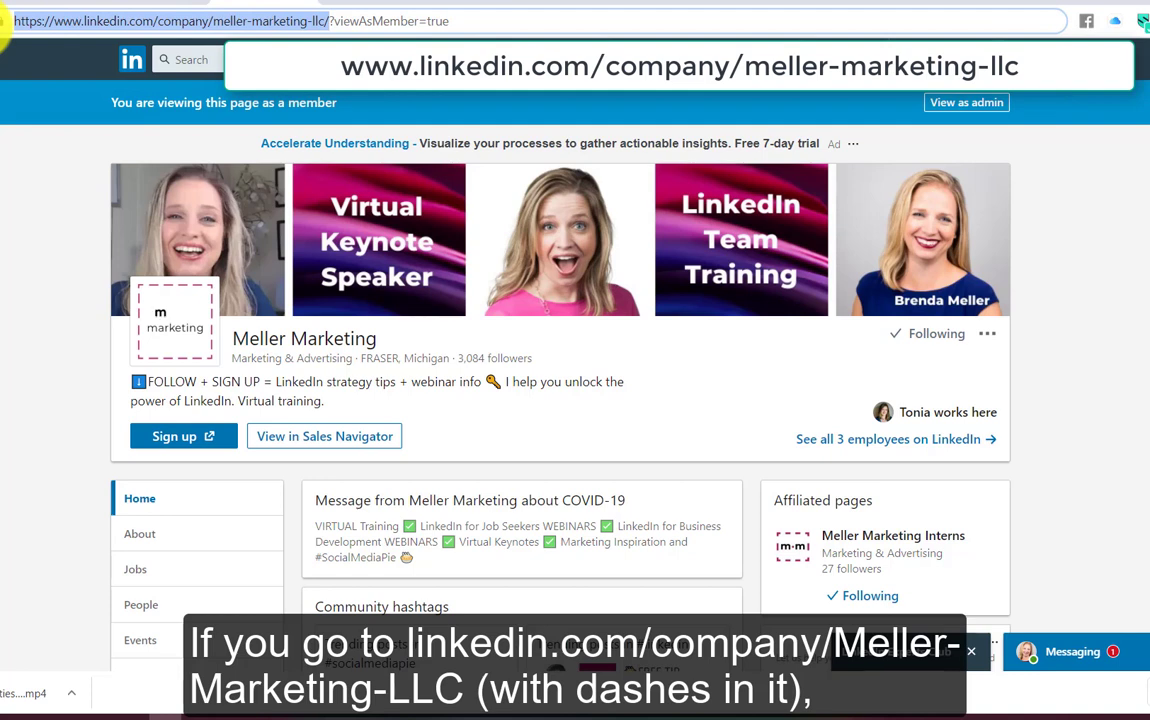